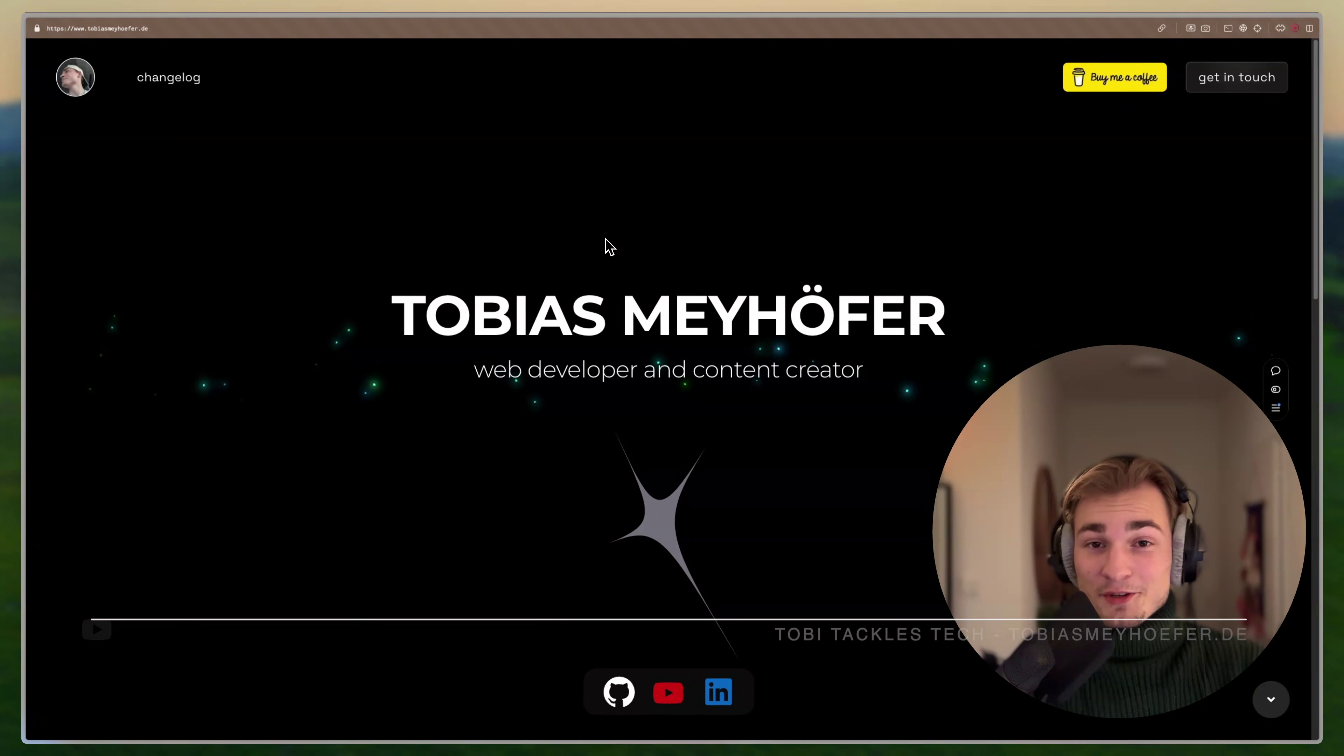
Browse the portfolio's changelog page, then return to the home page
{"action": "scroll", "coordinate": [614, 259], "scroll_direction": "down", "scroll_amount": 5}
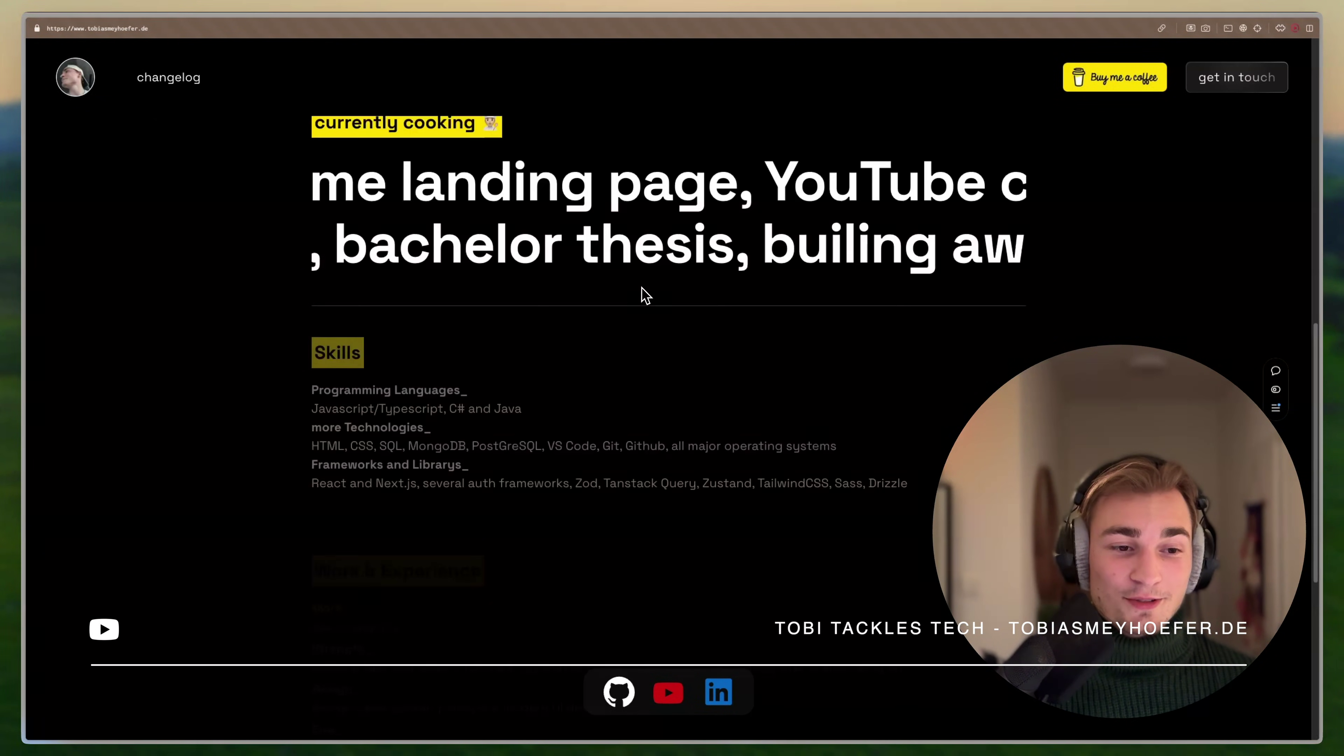
{"action": "scroll", "coordinate": [649, 310], "scroll_direction": "down", "scroll_amount": 4}
{"action": "scroll", "coordinate": [672, 345], "scroll_direction": "up", "scroll_amount": 10}
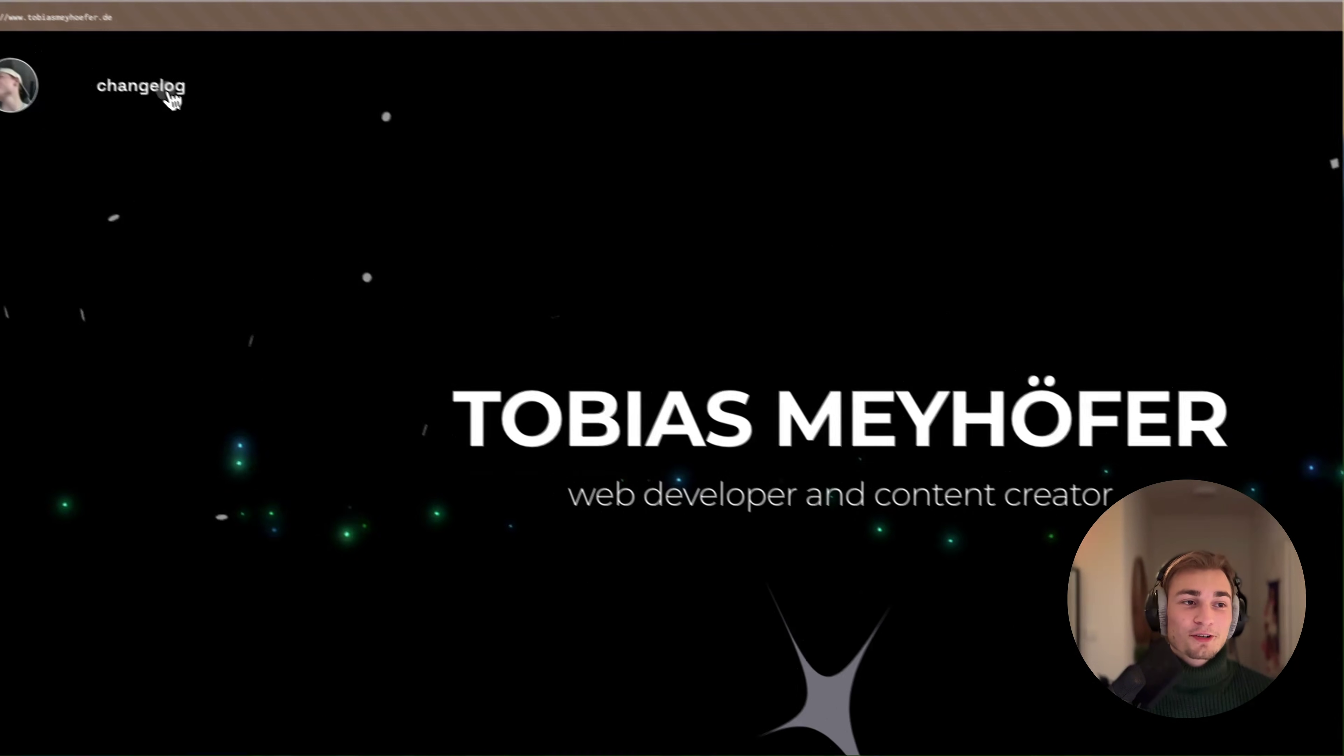
{"action": "left_click", "coordinate": [169, 96]}
{"action": "scroll", "coordinate": [815, 389], "scroll_direction": "down", "scroll_amount": 15}
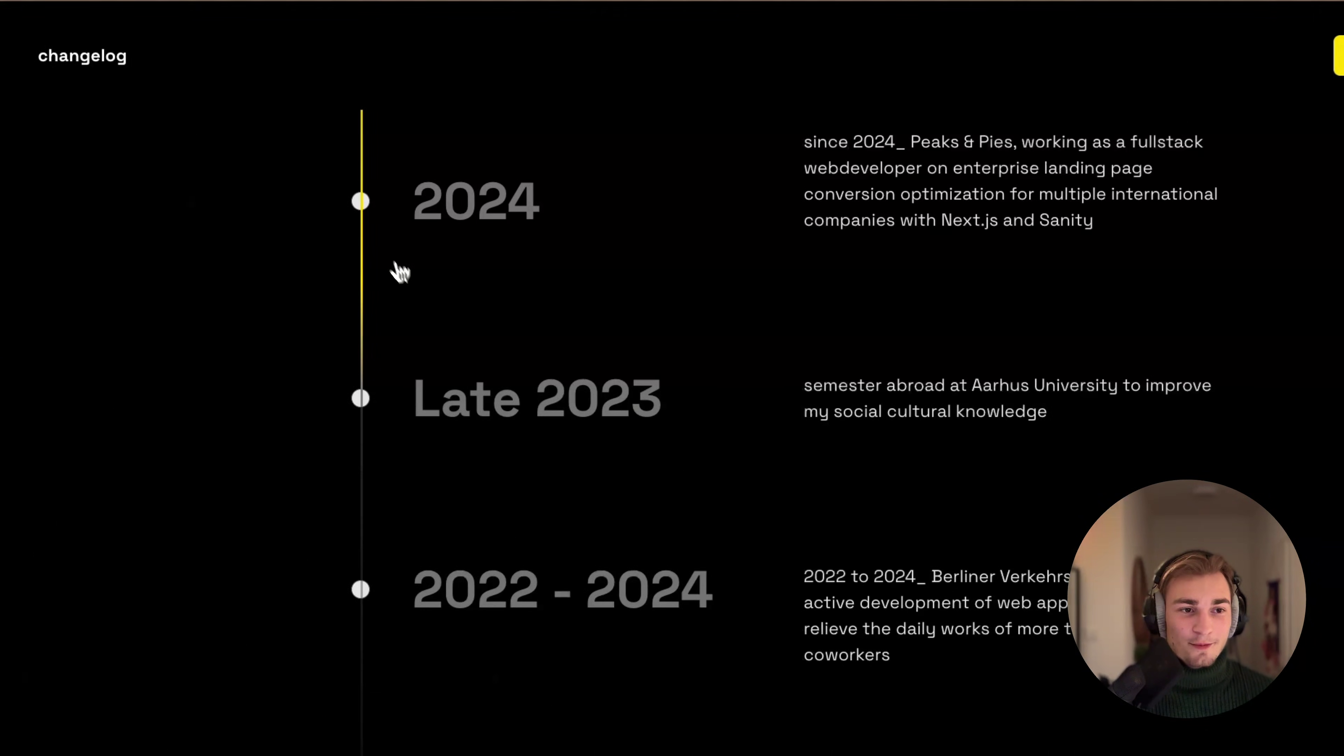
{"action": "scroll", "coordinate": [375, 277], "scroll_direction": "up", "scroll_amount": 8}
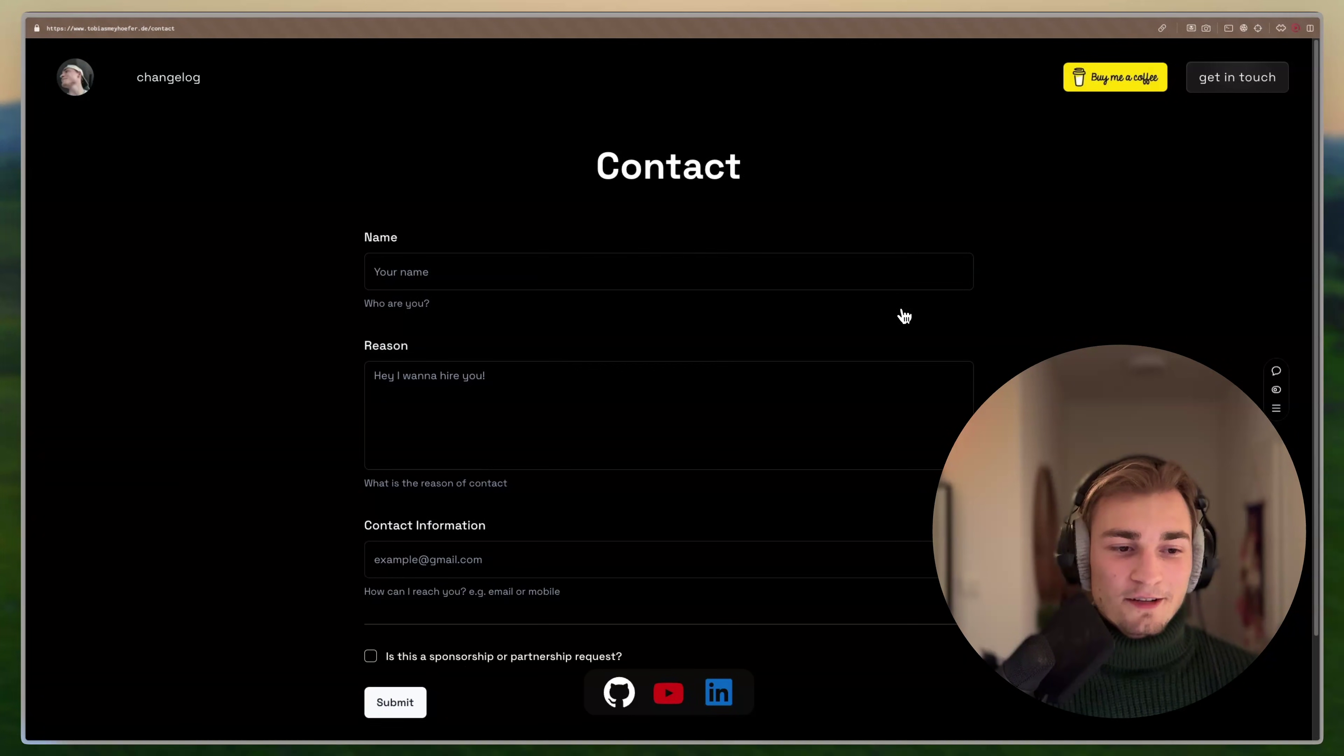
{"action": "left_click", "coordinate": [79, 85]}
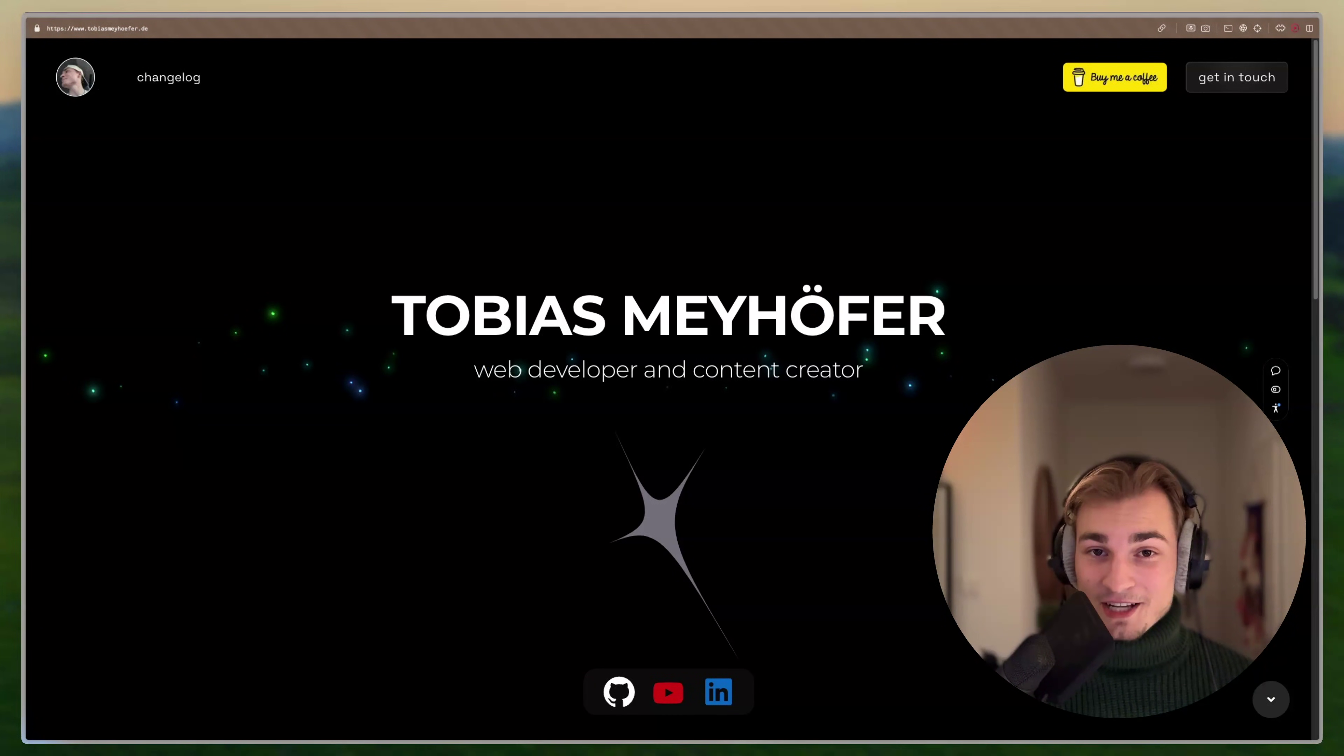
Switch to the my-website-next project in VS Code and expand, then collapse, the components folder
{"action": "key", "text": "super+Tab"}
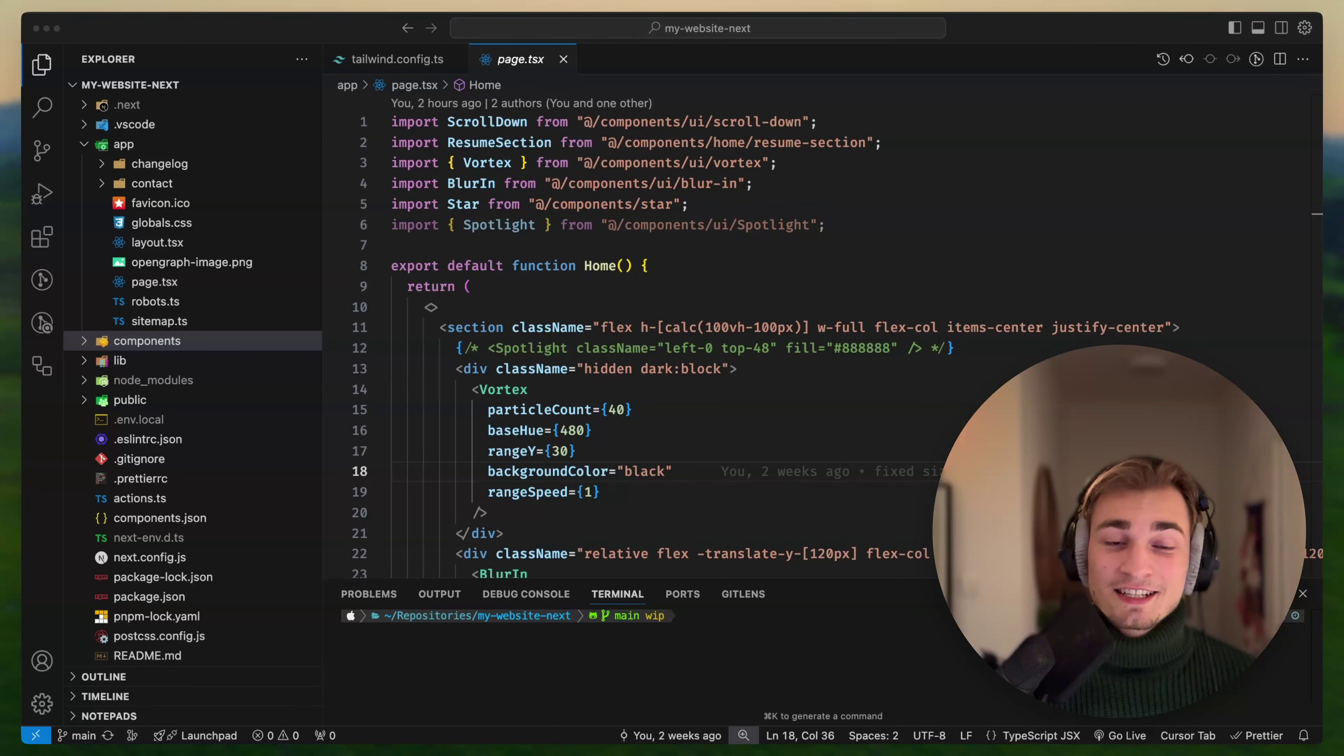
{"action": "left_click", "coordinate": [667, 345]}
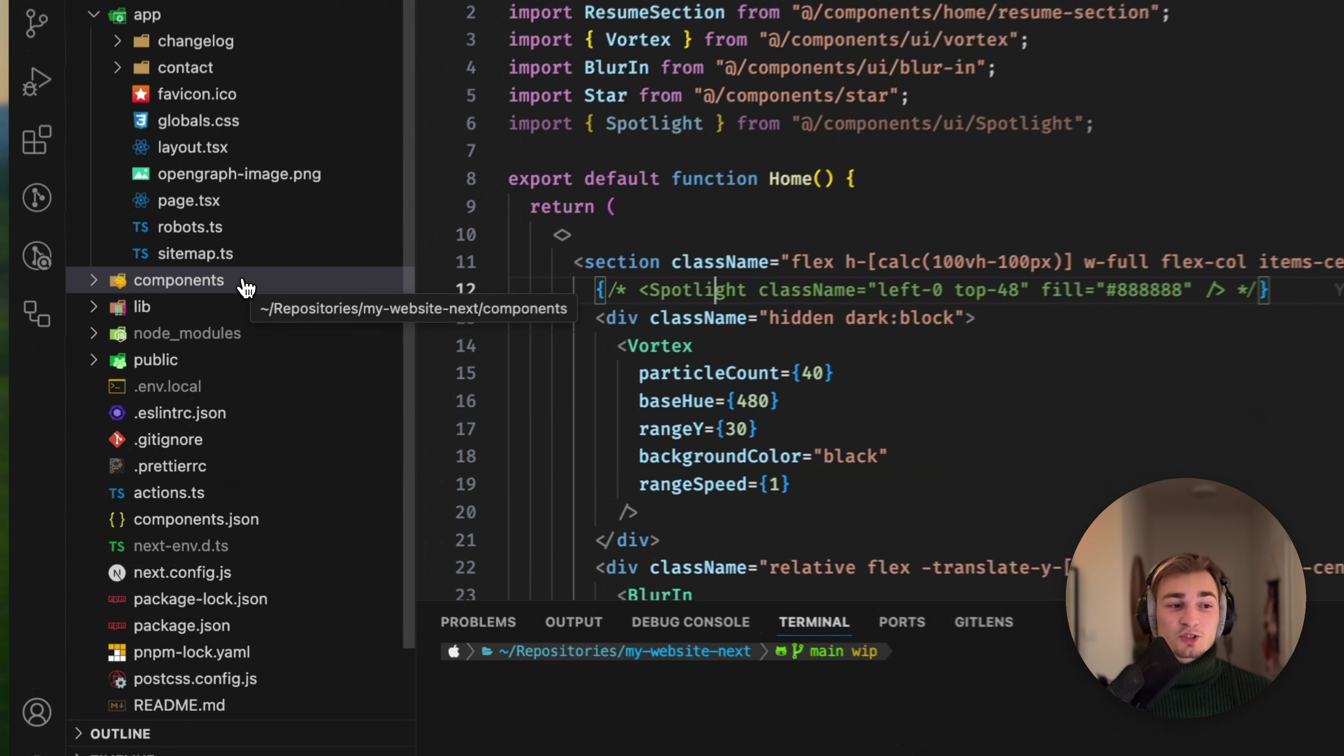
{"action": "left_click", "coordinate": [186, 343]}
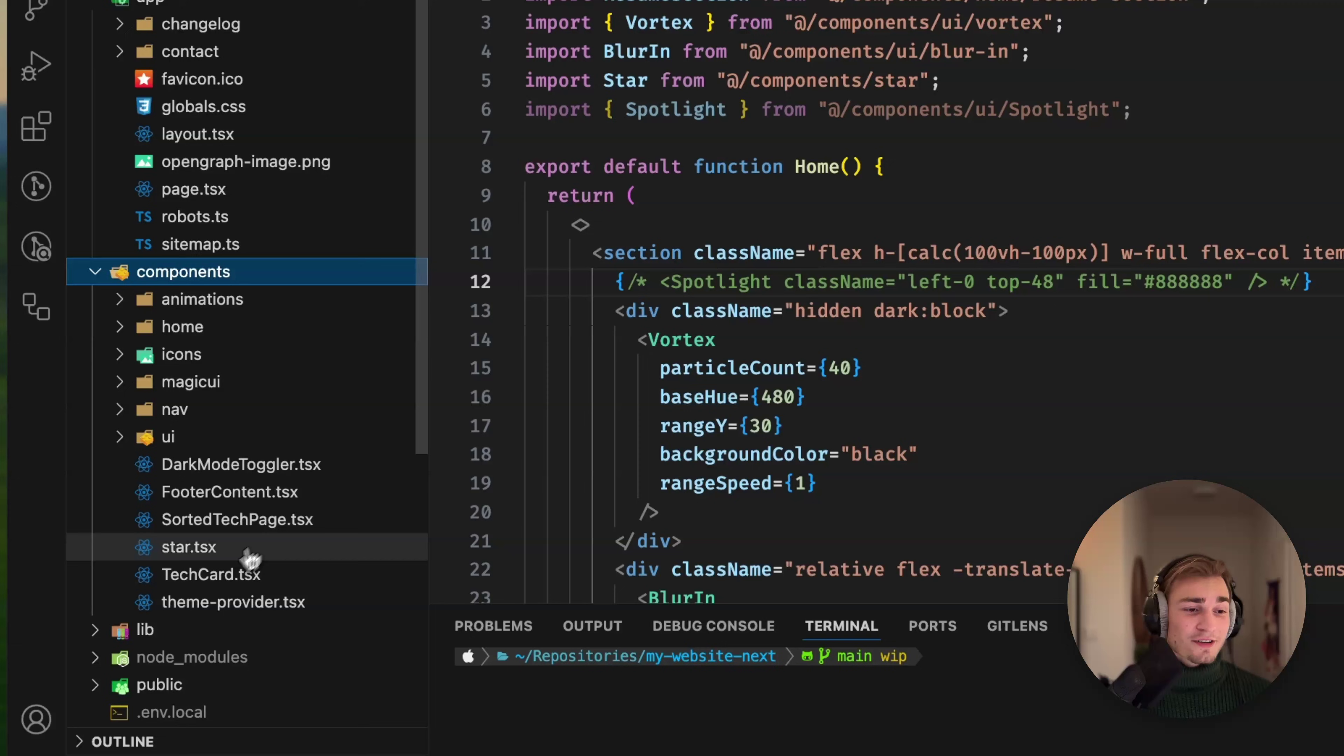
{"action": "left_click", "coordinate": [297, 273]}
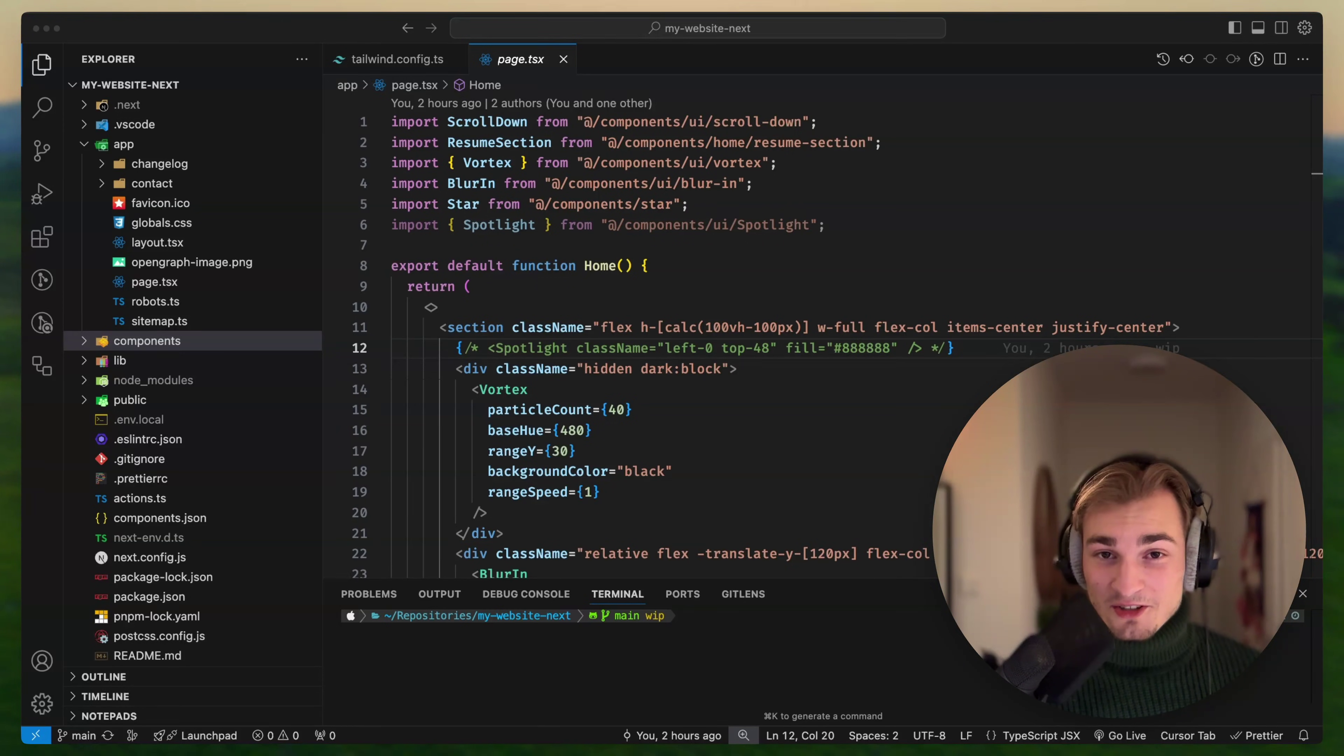
Back on tobiasmeyhoefer.de, open the changelog from Work & Experience and scroll its timeline
{"action": "key", "text": "super+Tab"}
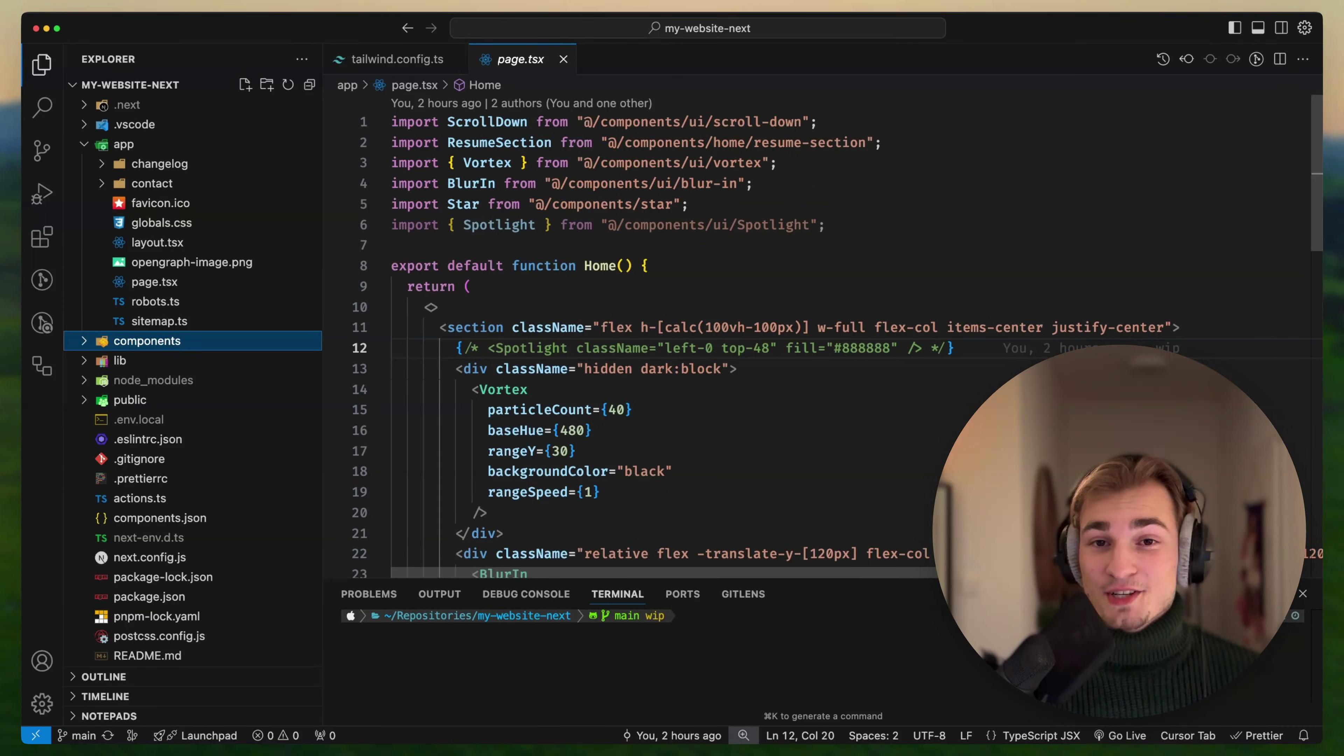
{"action": "key", "text": "super+Tab"}
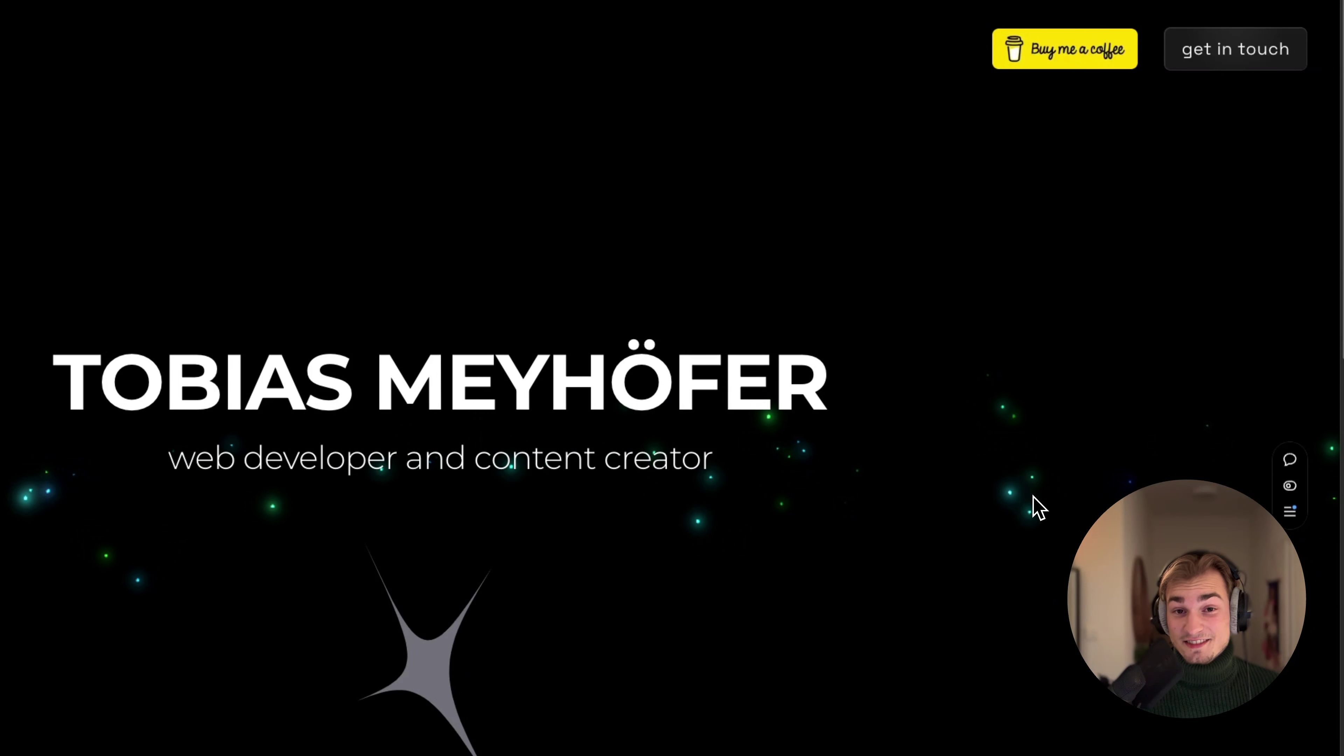
{"action": "scroll", "coordinate": [768, 246], "scroll_direction": "down", "scroll_amount": 5}
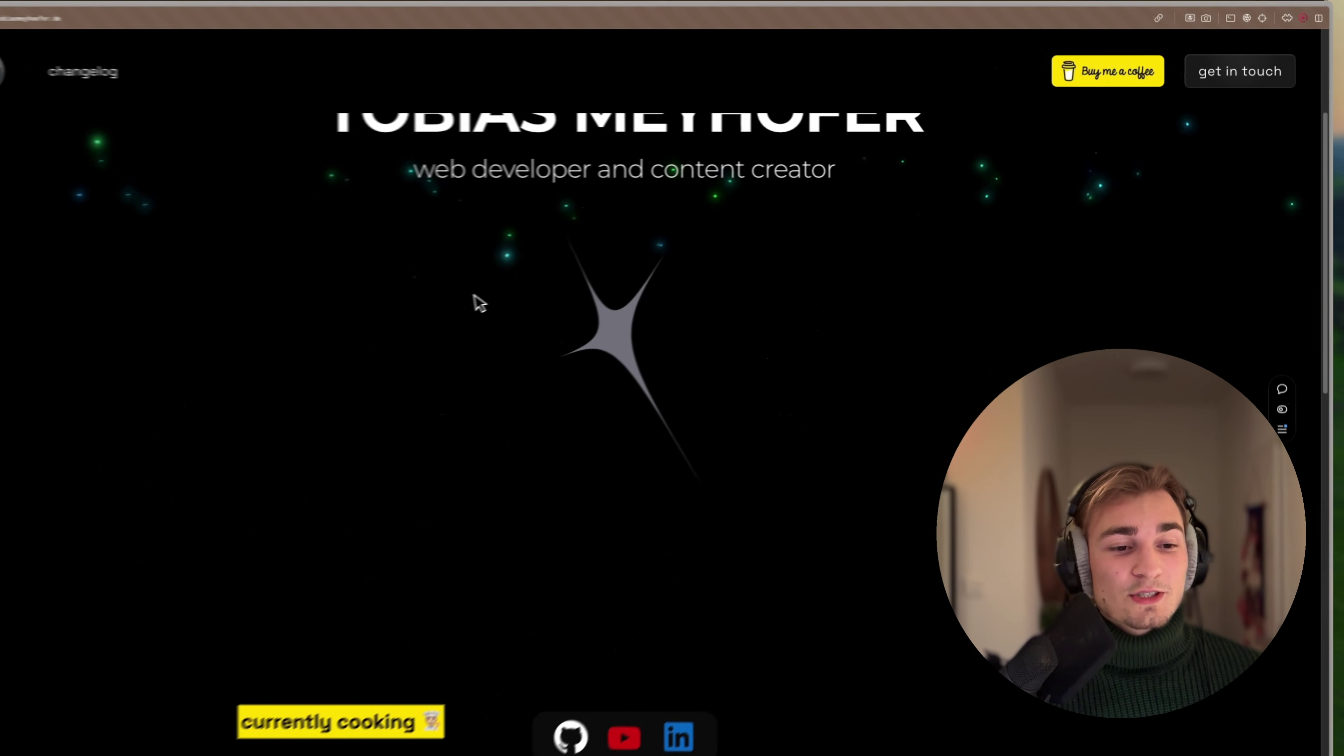
{"action": "scroll", "coordinate": [479, 303], "scroll_direction": "down", "scroll_amount": 10}
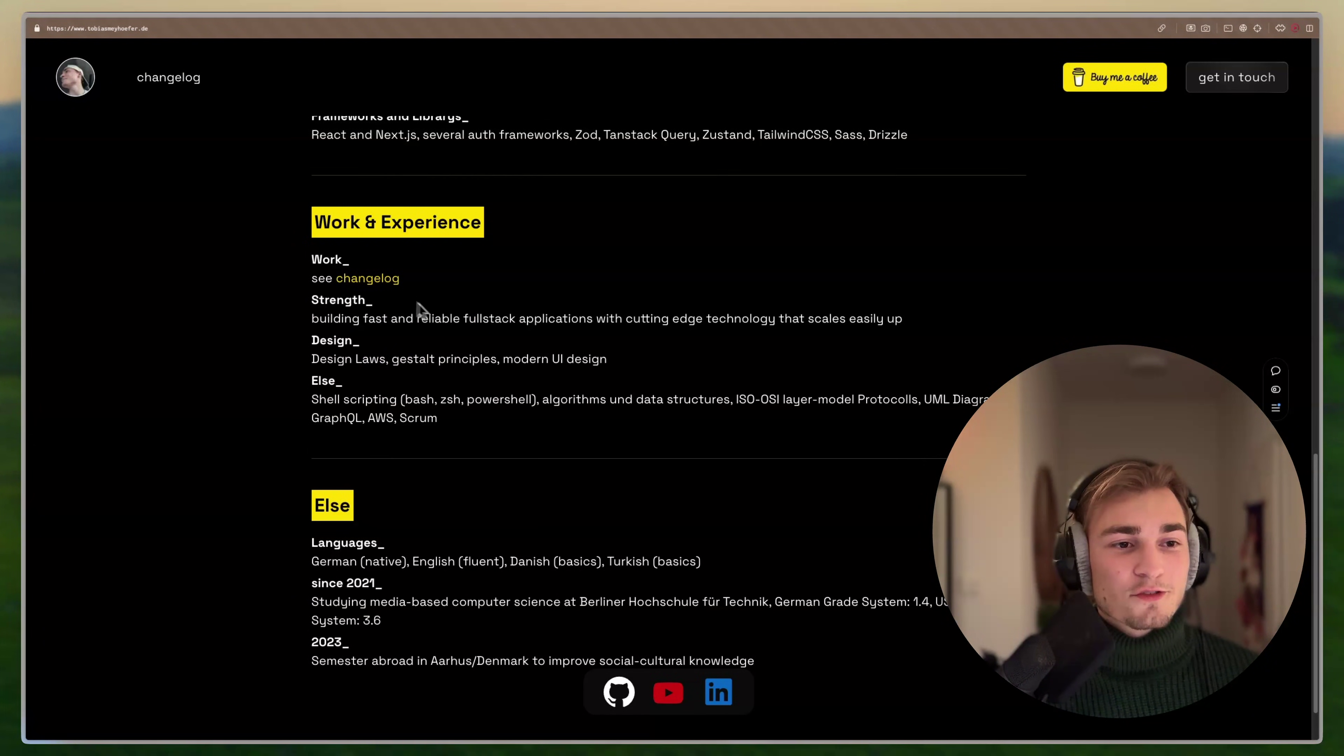
{"action": "mouse_move", "coordinate": [379, 286]}
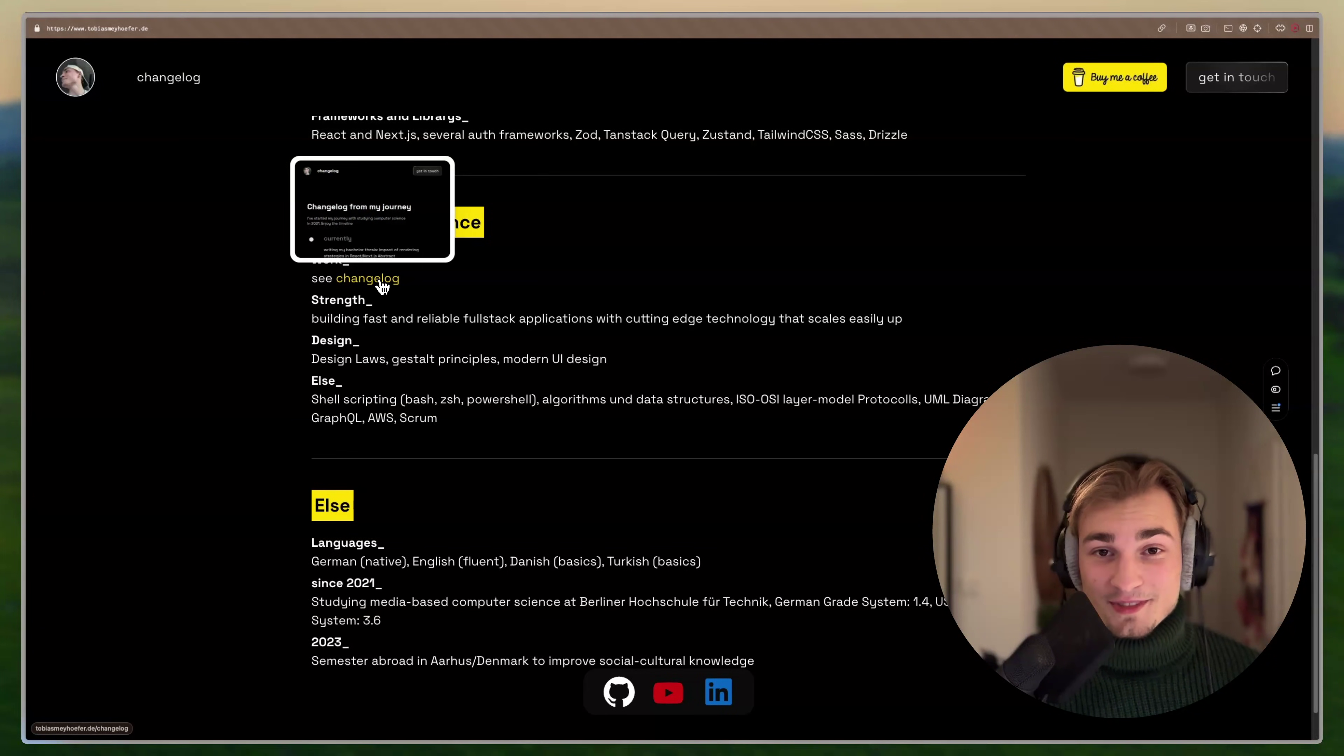
{"action": "left_click", "coordinate": [382, 283]}
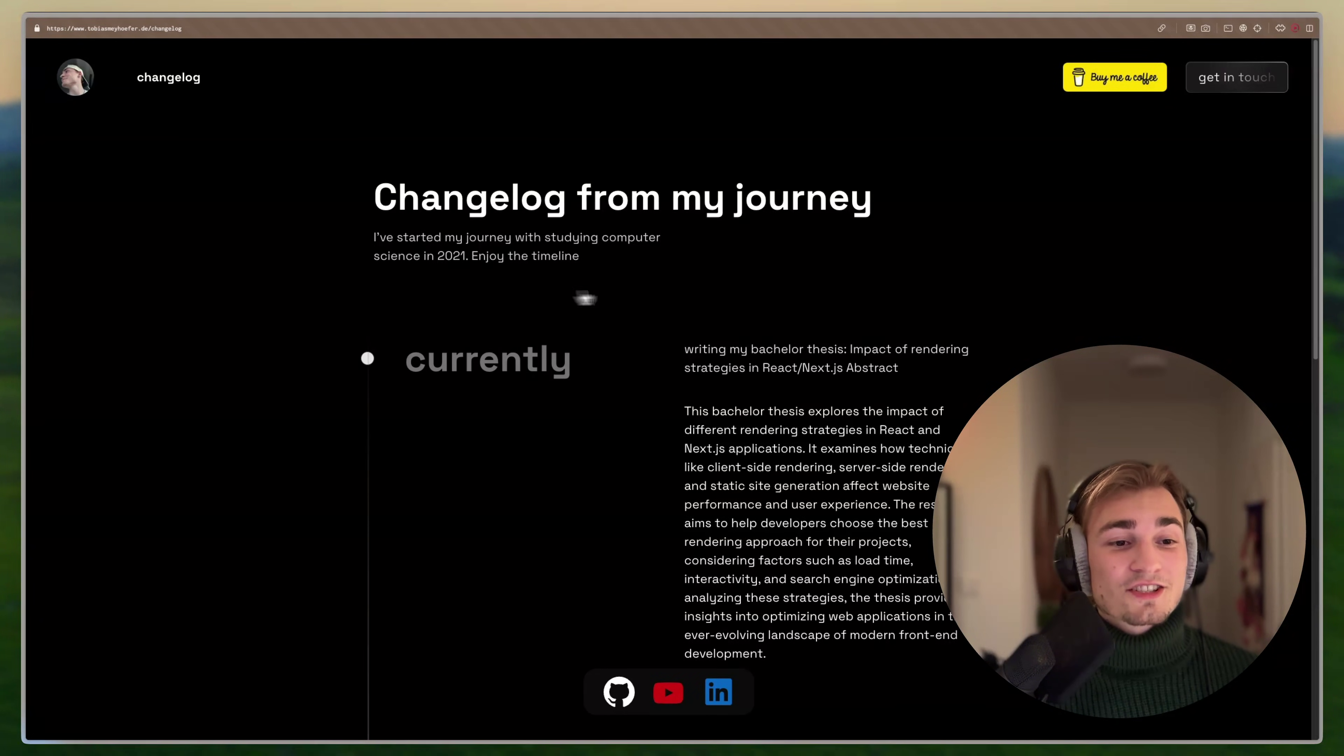
{"action": "scroll", "coordinate": [694, 299], "scroll_direction": "down", "scroll_amount": 10}
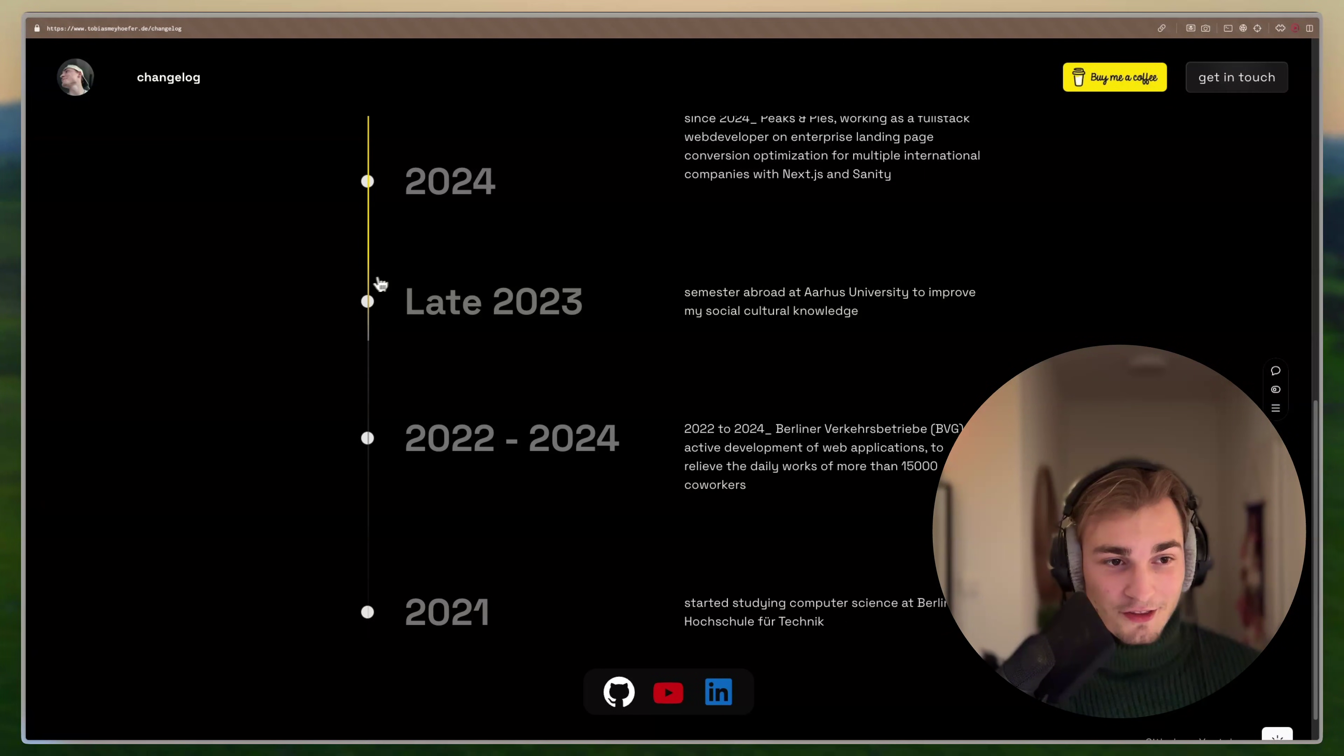
{"action": "scroll", "coordinate": [389, 292], "scroll_direction": "up", "scroll_amount": 8}
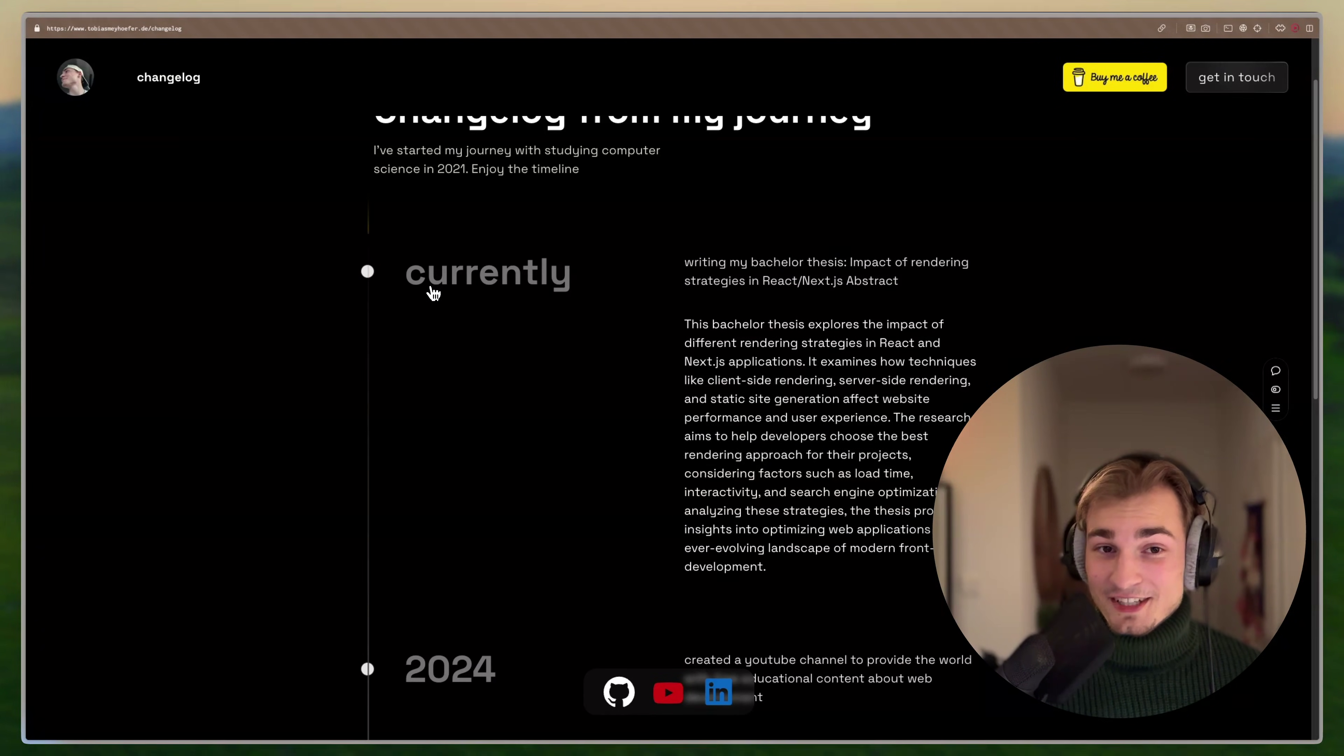
Switch to the Aceternity UI tab and open the Link Preview component page
{"action": "key", "text": "alt+Tab"}
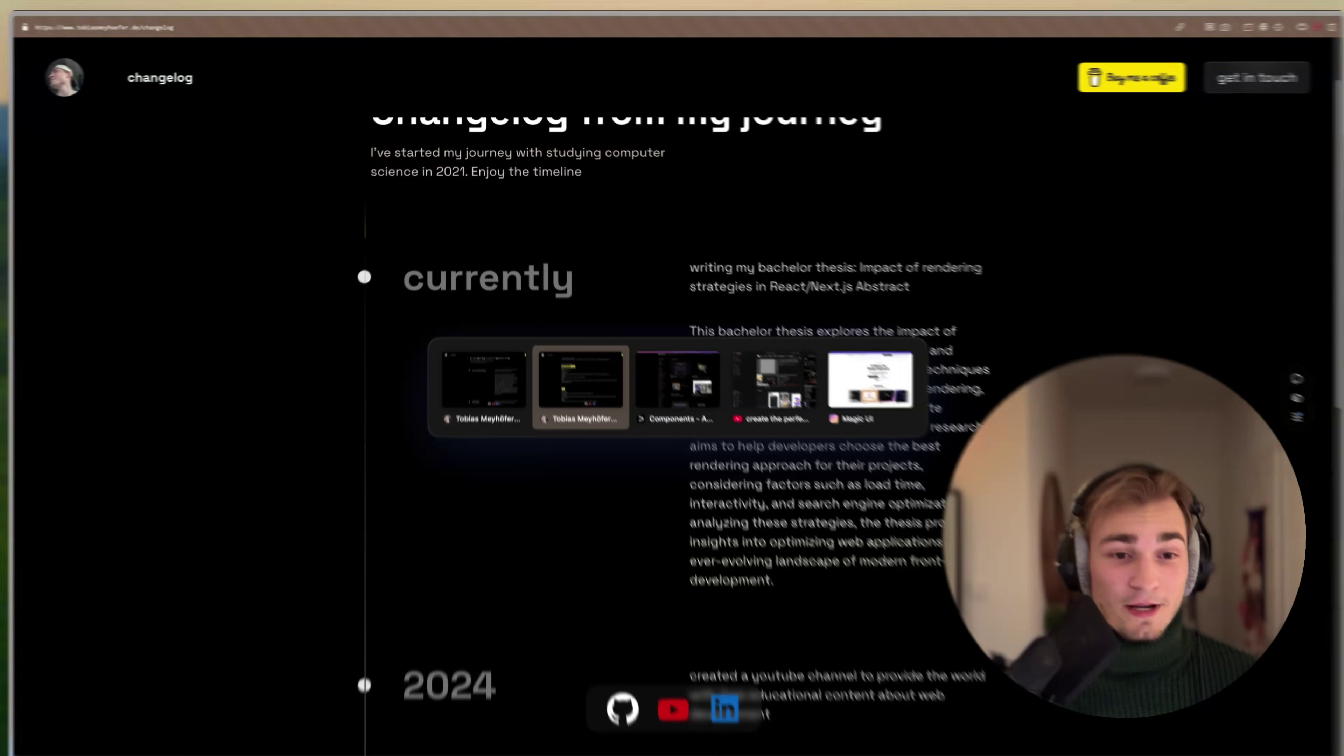
{"action": "key", "text": "ctrl+Tab"}
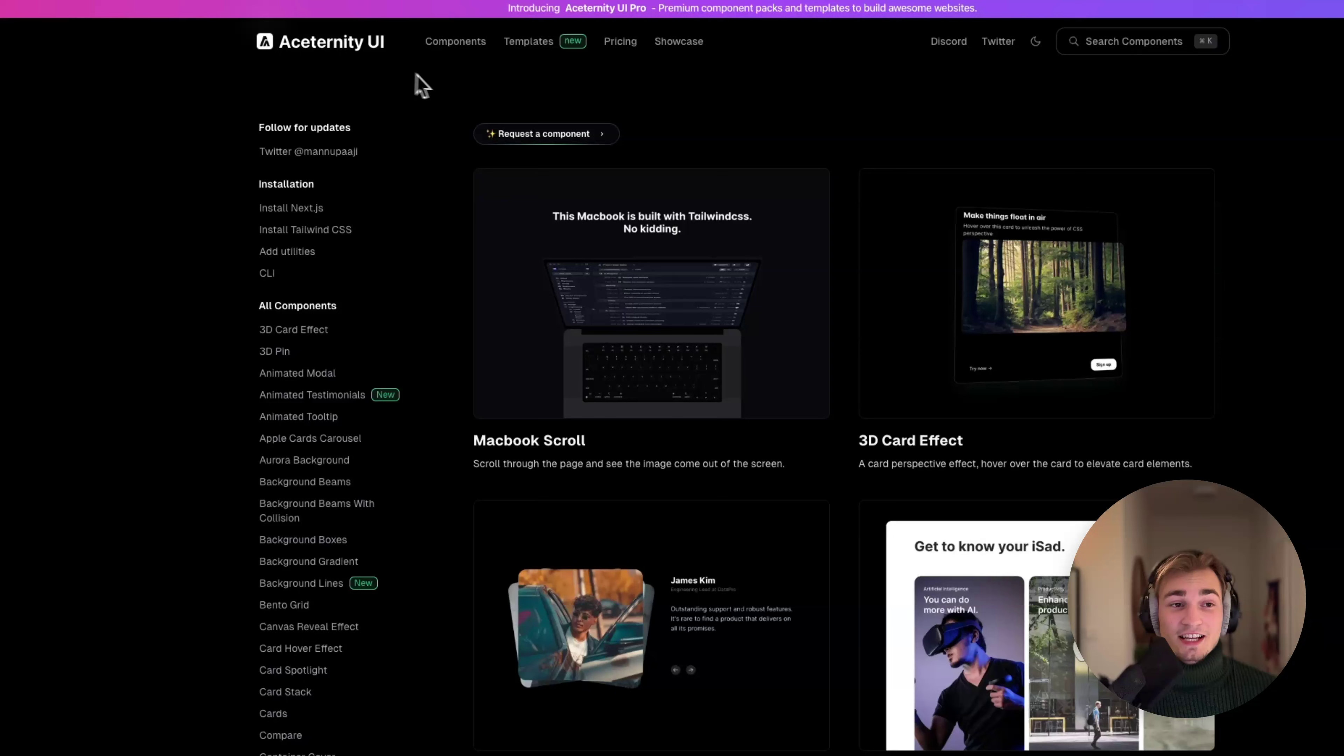
{"action": "scroll", "coordinate": [315, 384], "scroll_direction": "down", "scroll_amount": 9}
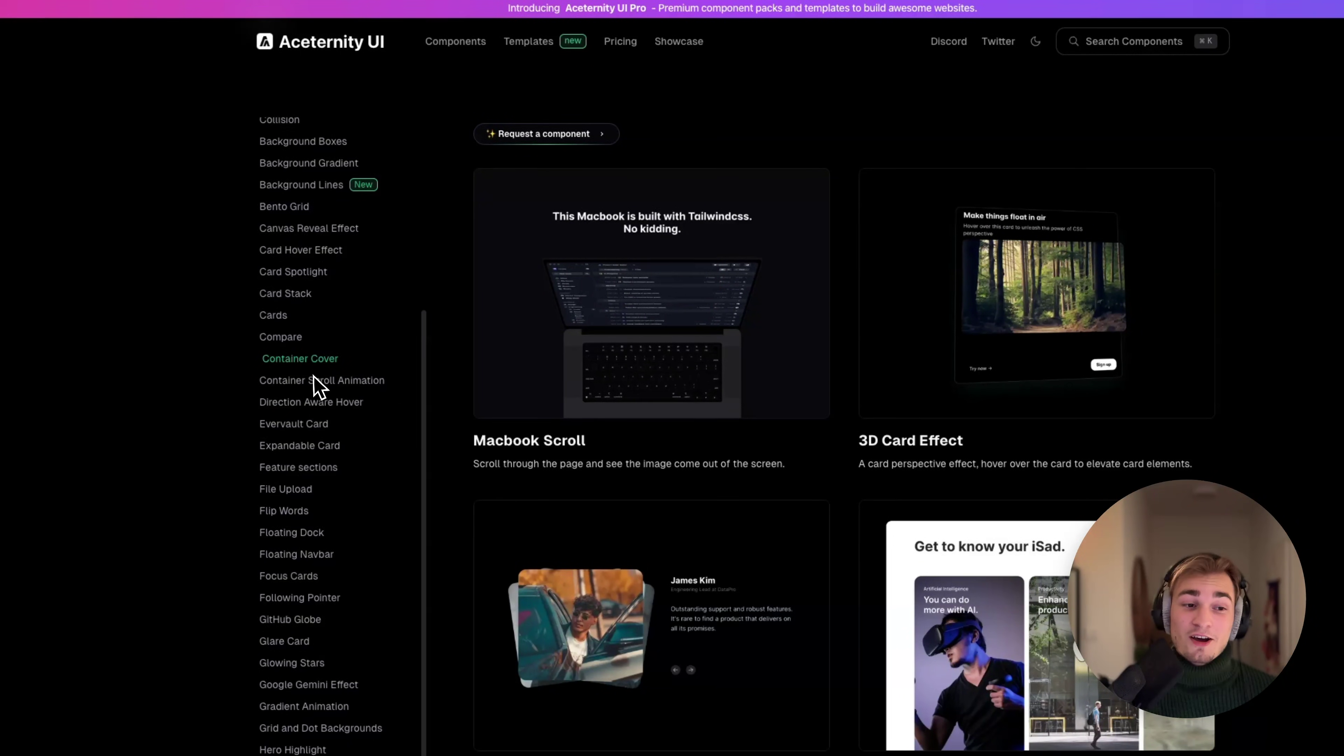
{"action": "scroll", "coordinate": [315, 384], "scroll_direction": "up", "scroll_amount": 10}
{"action": "scroll", "coordinate": [316, 384], "scroll_direction": "down", "scroll_amount": 15}
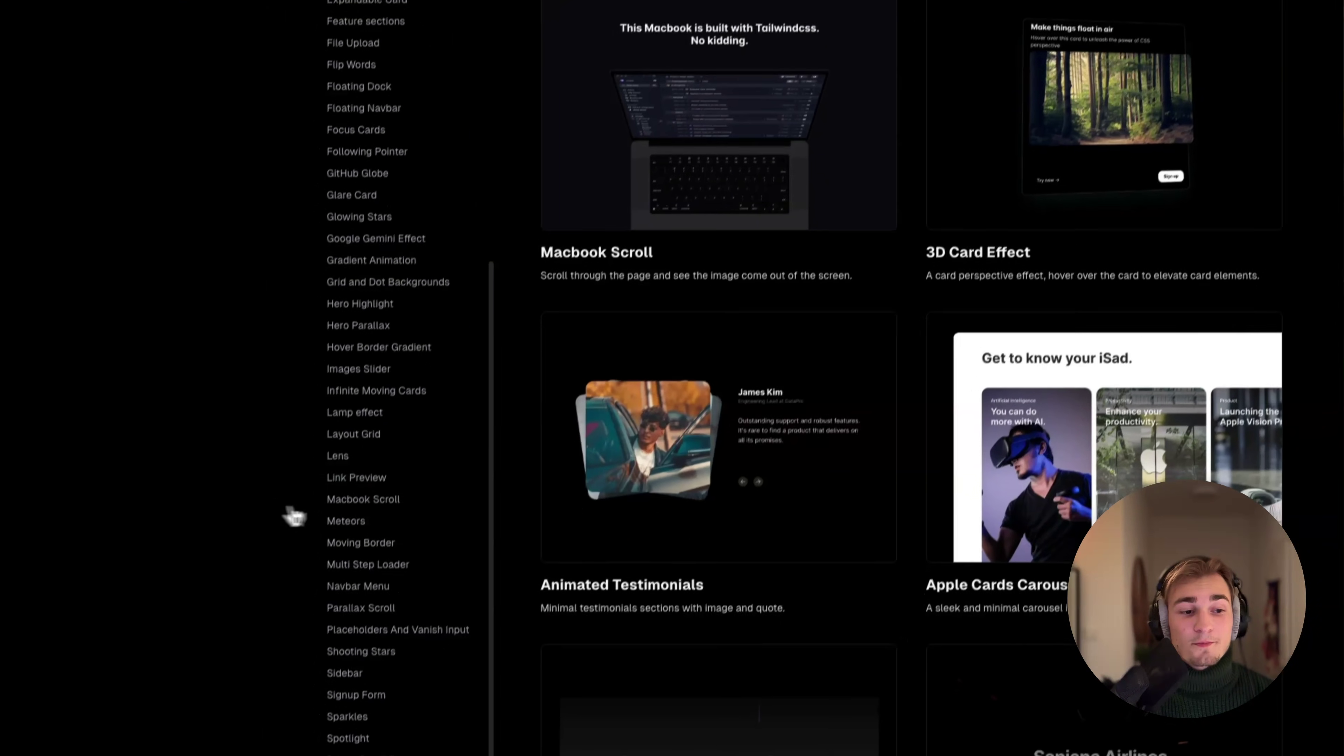
{"action": "left_click", "coordinate": [352, 465]}
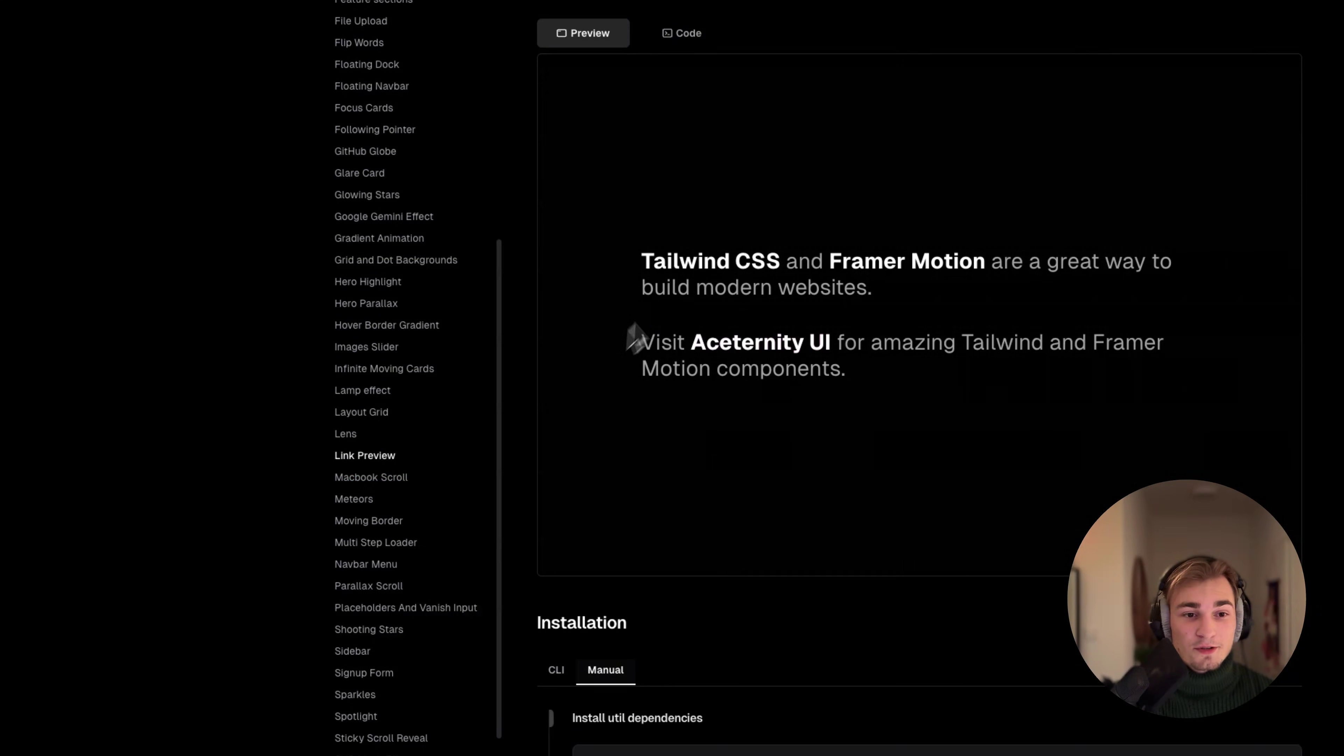
Browse the Timeline, GitHub Globe, Google Gemini Effect and Sparkles component pages
{"action": "mouse_move", "coordinate": [762, 270]}
{"action": "scroll", "coordinate": [504, 396], "scroll_direction": "down", "scroll_amount": 5}
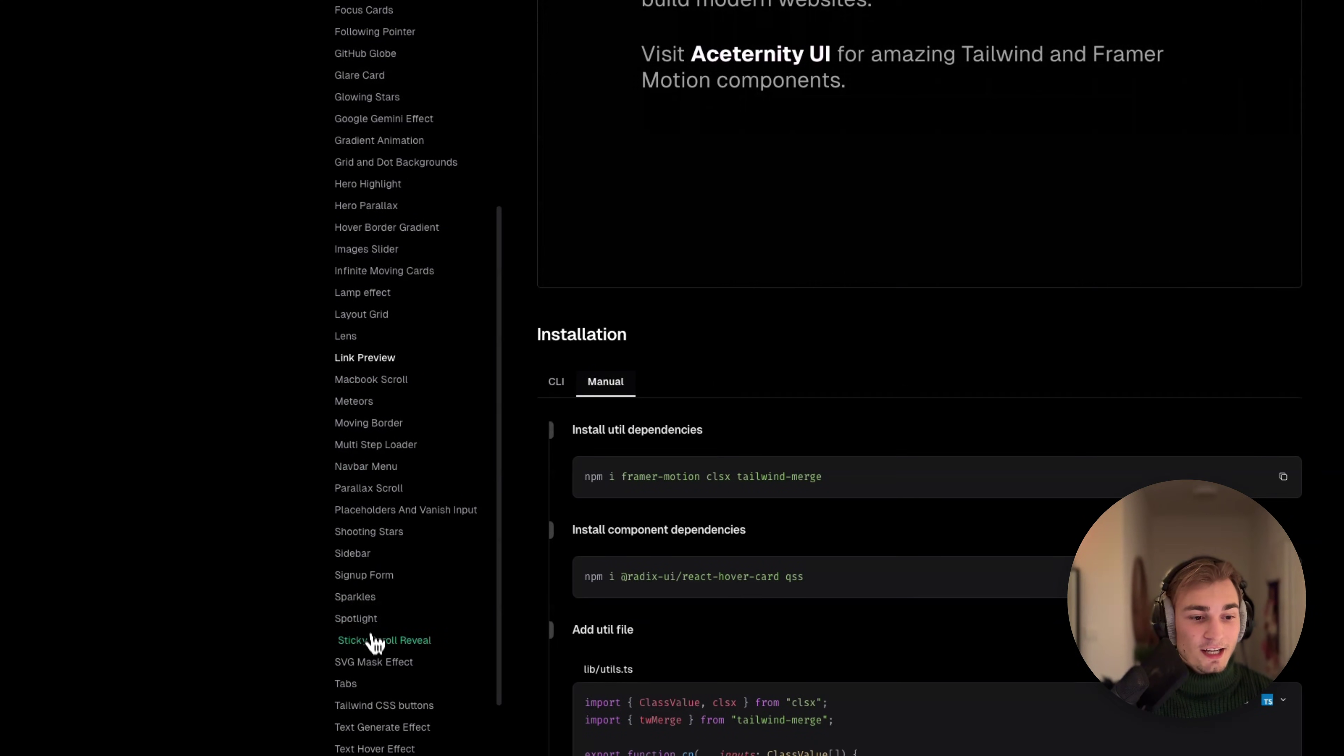
{"action": "left_click", "coordinate": [371, 700]}
{"action": "scroll", "coordinate": [735, 286], "scroll_direction": "down", "scroll_amount": 15}
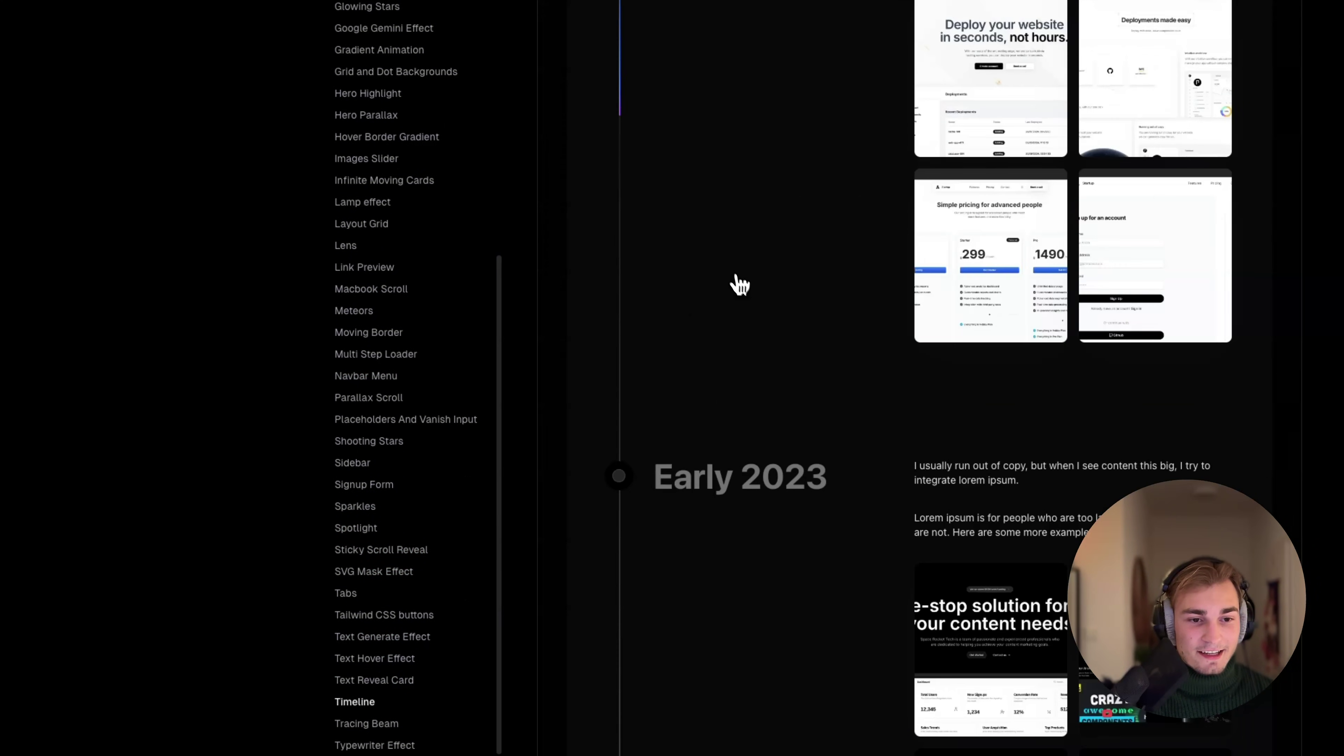
{"action": "scroll", "coordinate": [354, 450], "scroll_direction": "up", "scroll_amount": 15}
{"action": "left_click", "coordinate": [354, 455]}
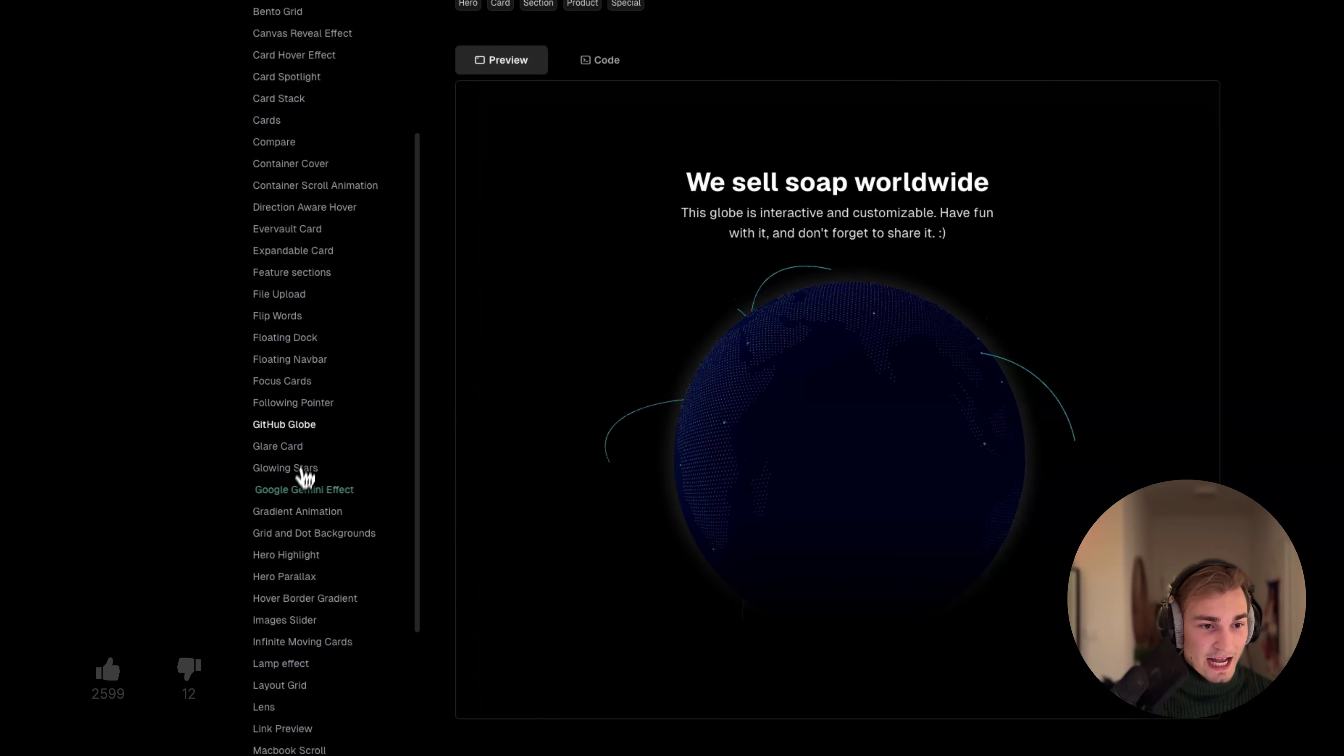
{"action": "left_click", "coordinate": [300, 490]}
{"action": "scroll", "coordinate": [900, 510], "scroll_direction": "down", "scroll_amount": 3}
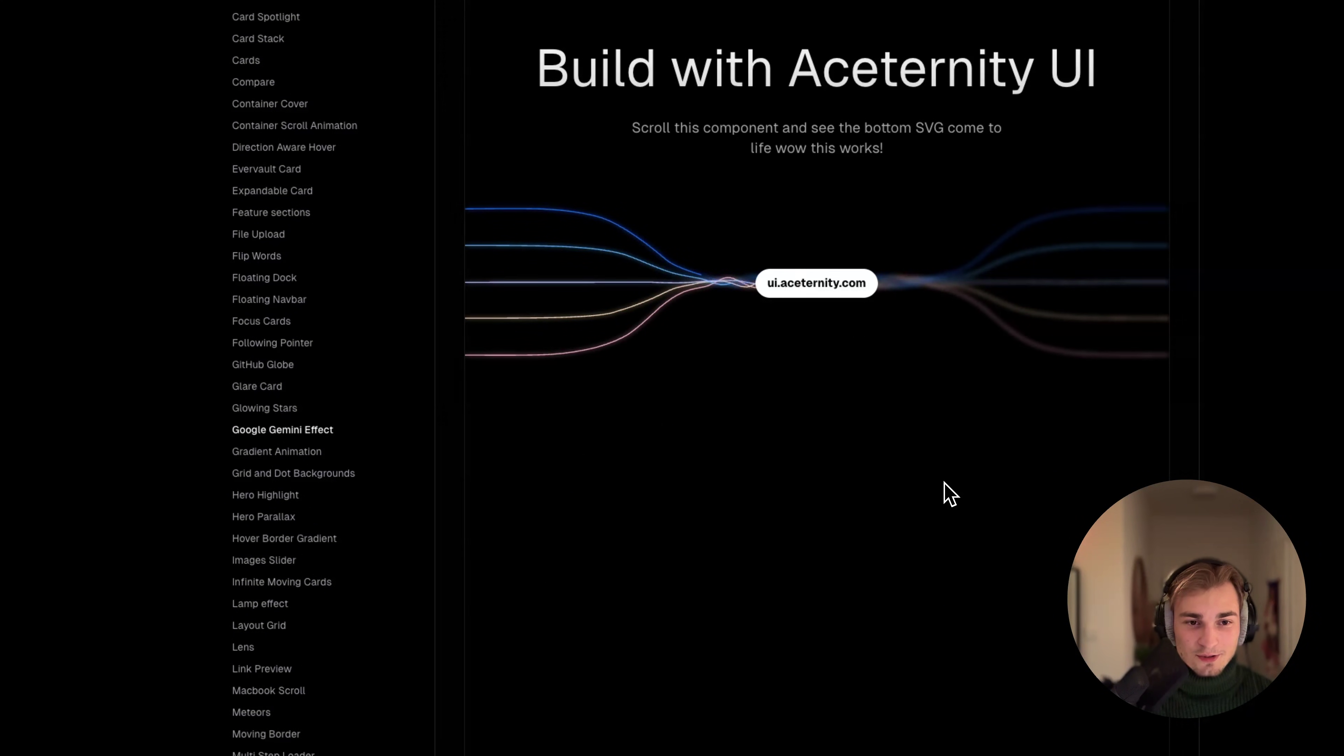
{"action": "scroll", "coordinate": [946, 496], "scroll_direction": "up", "scroll_amount": 3}
{"action": "scroll", "coordinate": [357, 345], "scroll_direction": "down", "scroll_amount": 2}
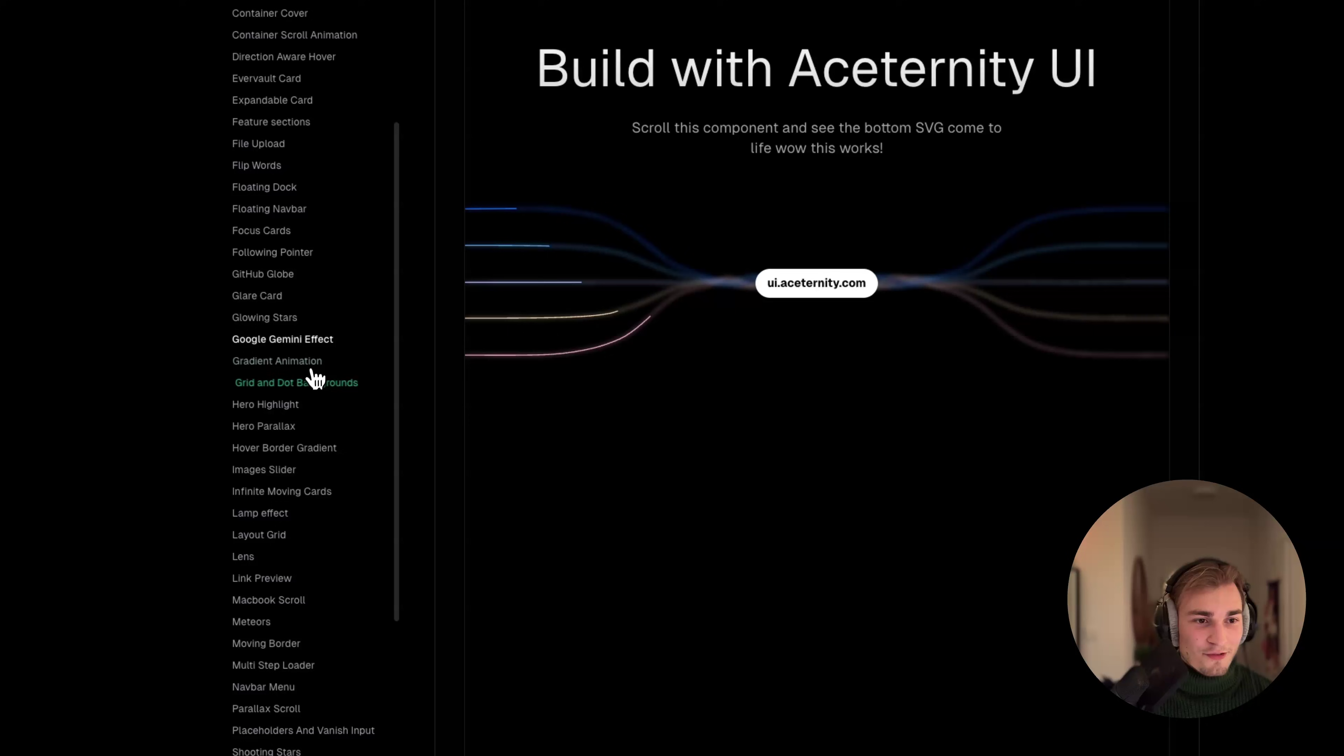
{"action": "left_click", "coordinate": [267, 627]}
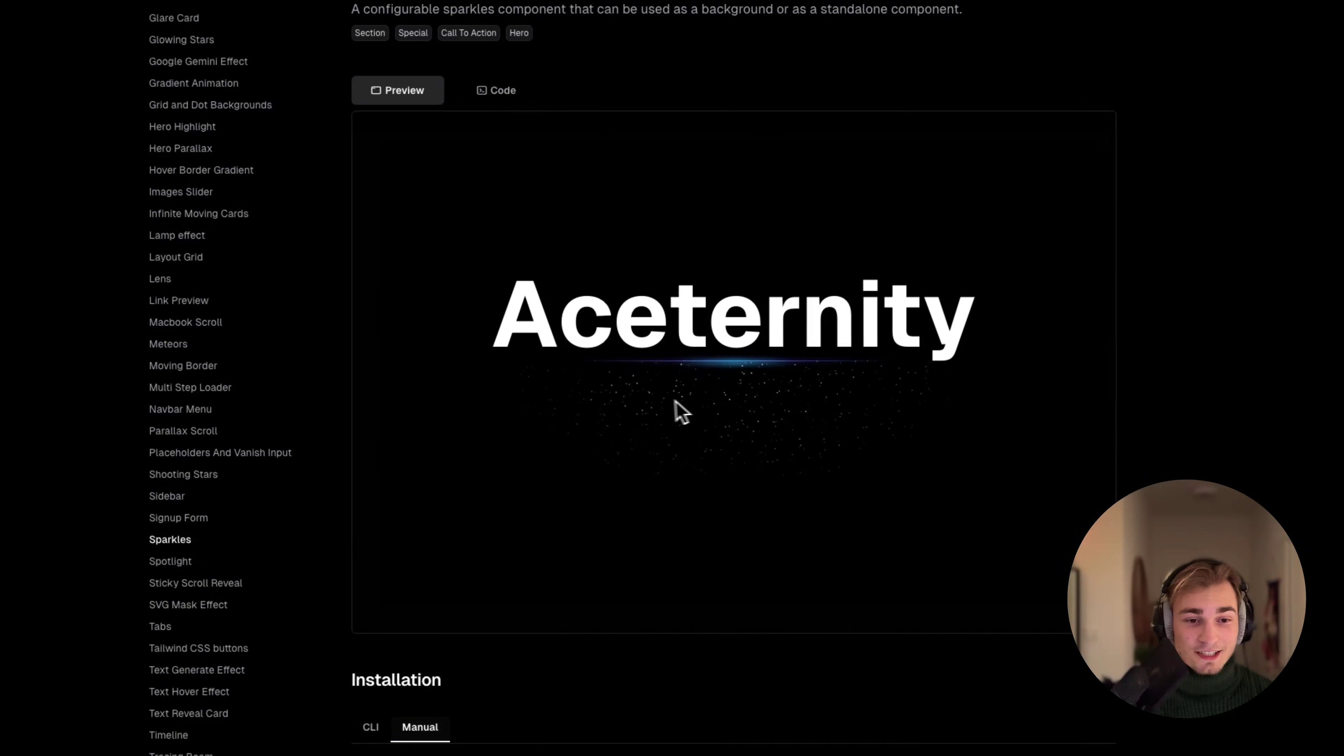
View the Signup Form, Animated Testimonials and World Map component demos
{"action": "left_click", "coordinate": [178, 517]}
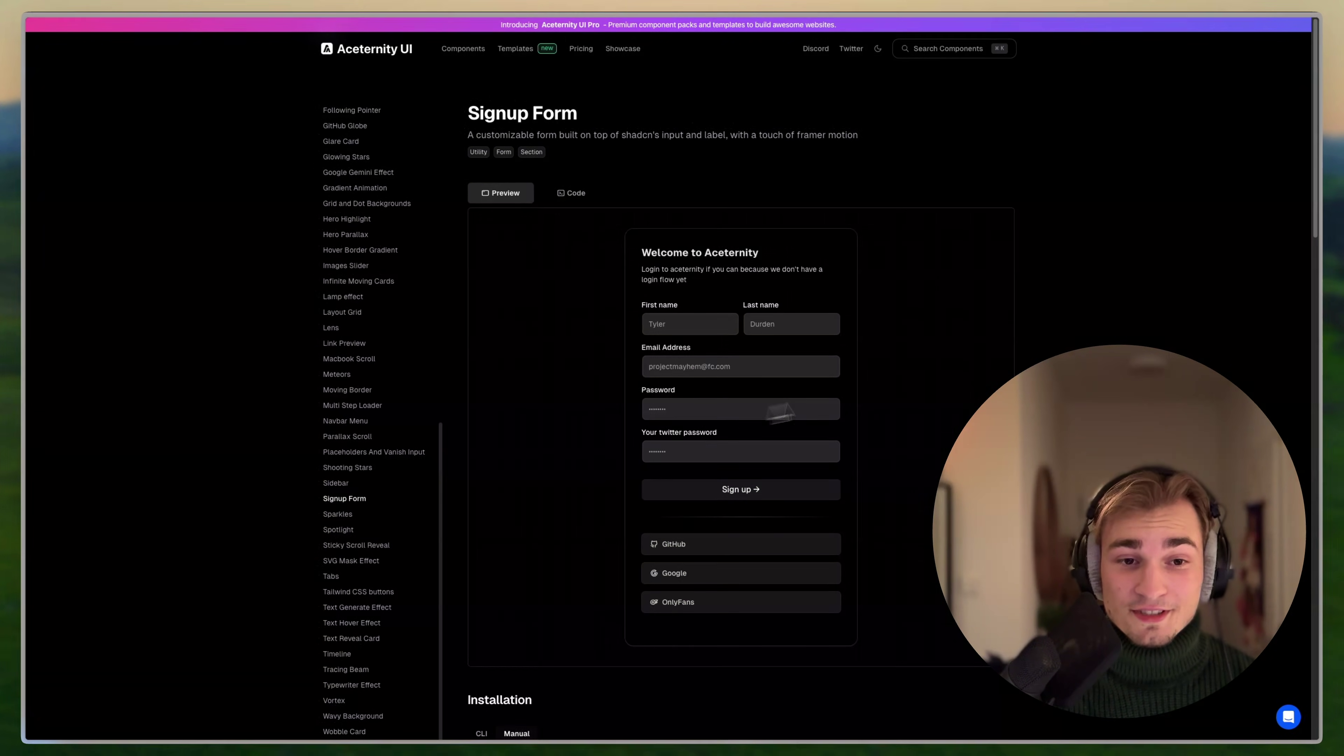
{"action": "scroll", "coordinate": [903, 391], "scroll_direction": "down", "scroll_amount": 3}
{"action": "scroll", "coordinate": [901, 391], "scroll_direction": "up", "scroll_amount": 3}
{"action": "scroll", "coordinate": [370, 371], "scroll_direction": "up", "scroll_amount": 8}
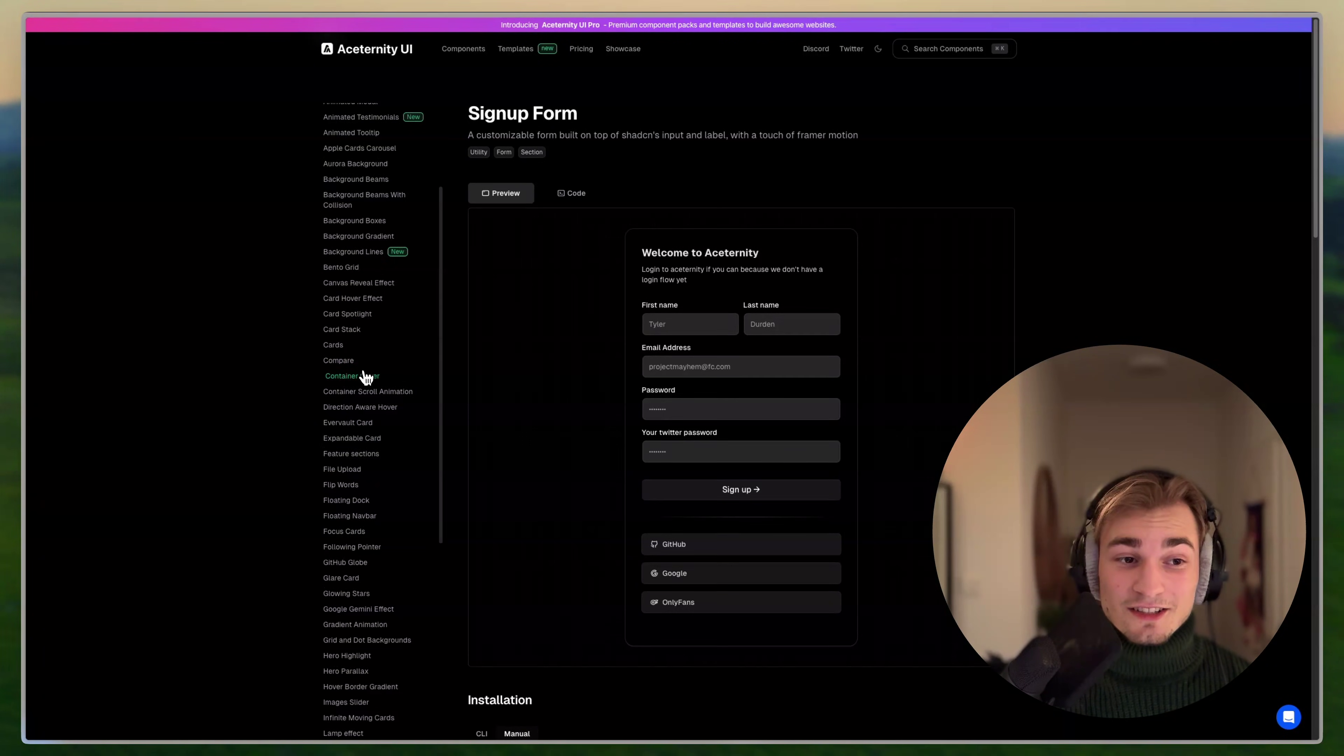
{"action": "scroll", "coordinate": [371, 381], "scroll_direction": "up", "scroll_amount": 5}
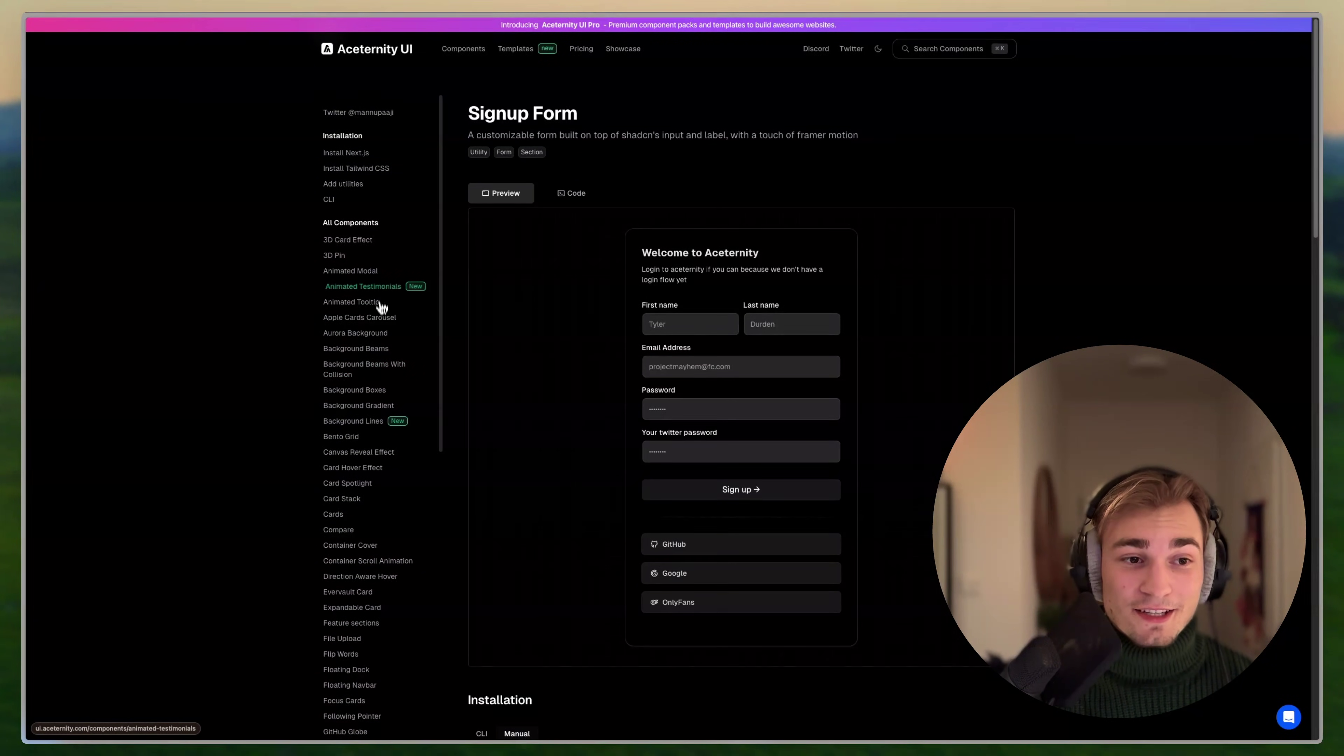
{"action": "left_click", "coordinate": [380, 301]}
{"action": "scroll", "coordinate": [365, 432], "scroll_direction": "down", "scroll_amount": 10}
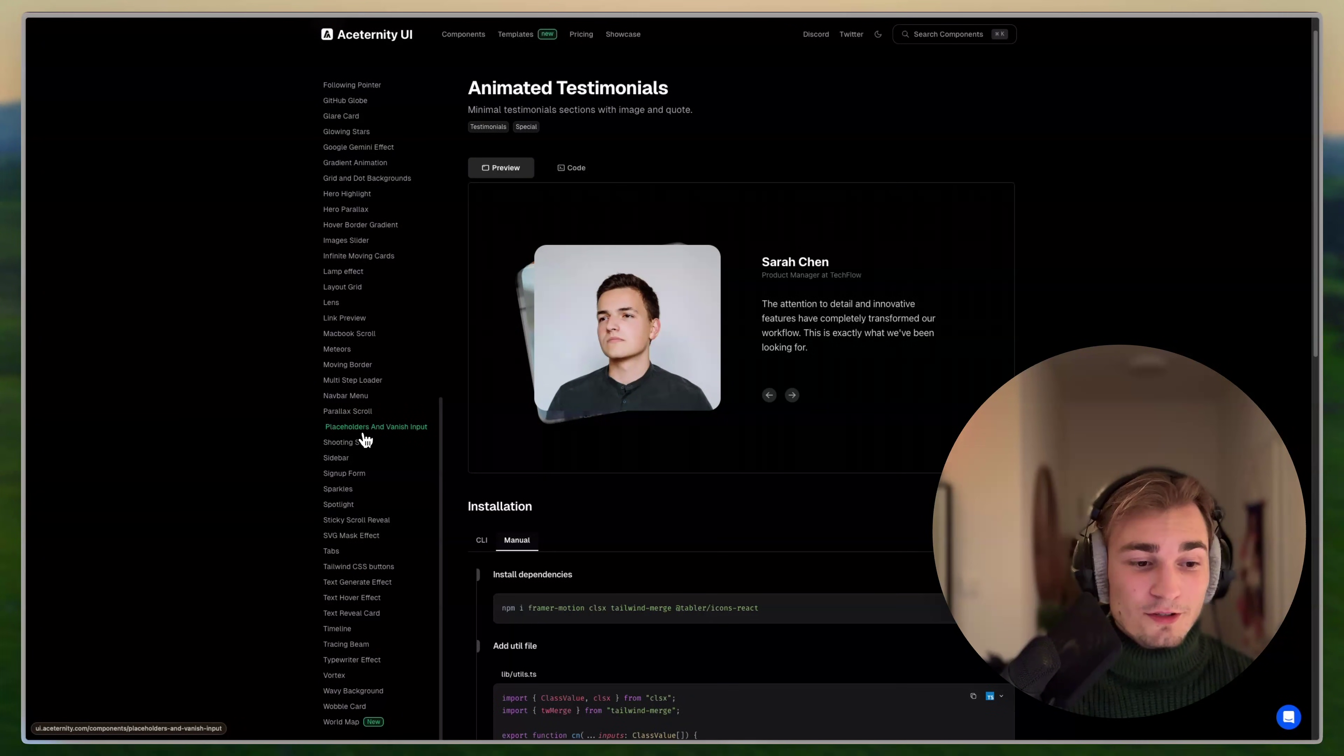
{"action": "left_click", "coordinate": [364, 710]}
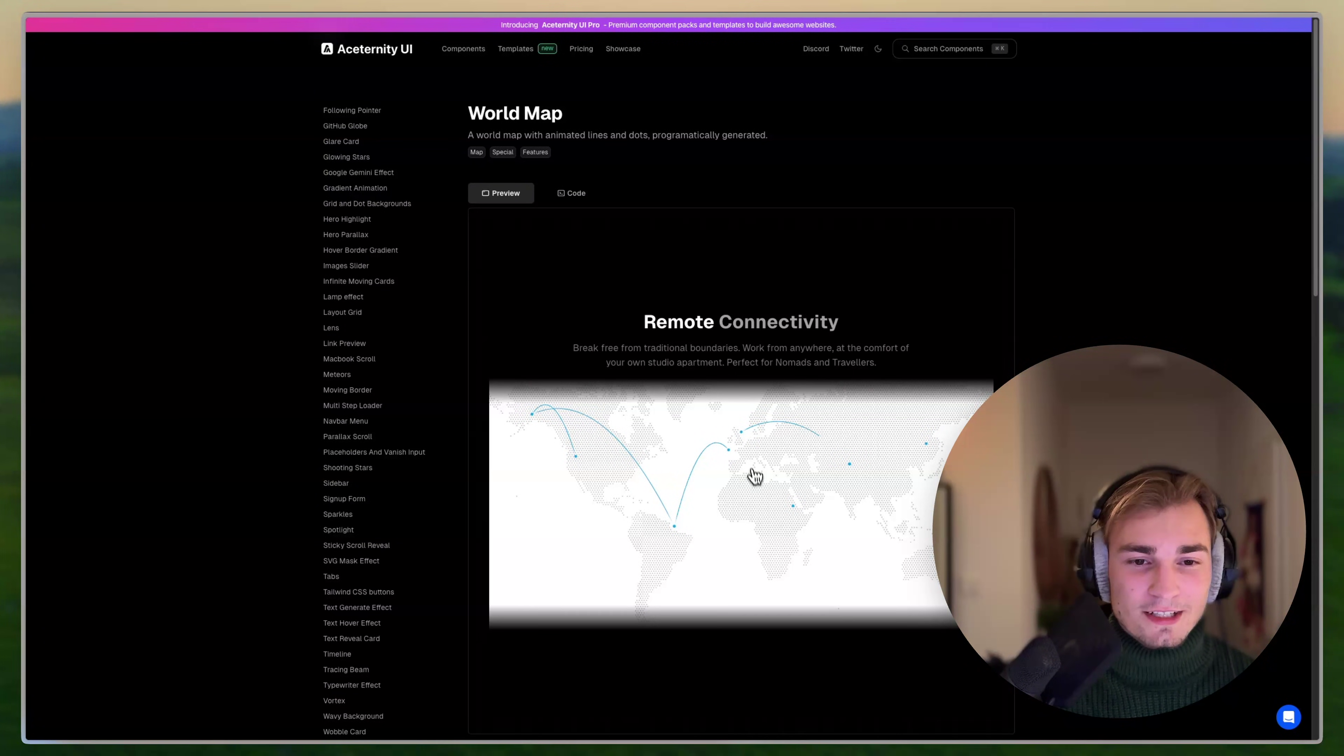
{"action": "scroll", "coordinate": [790, 445], "scroll_direction": "down", "scroll_amount": 10}
{"action": "scroll", "coordinate": [789, 445], "scroll_direction": "up", "scroll_amount": 10}
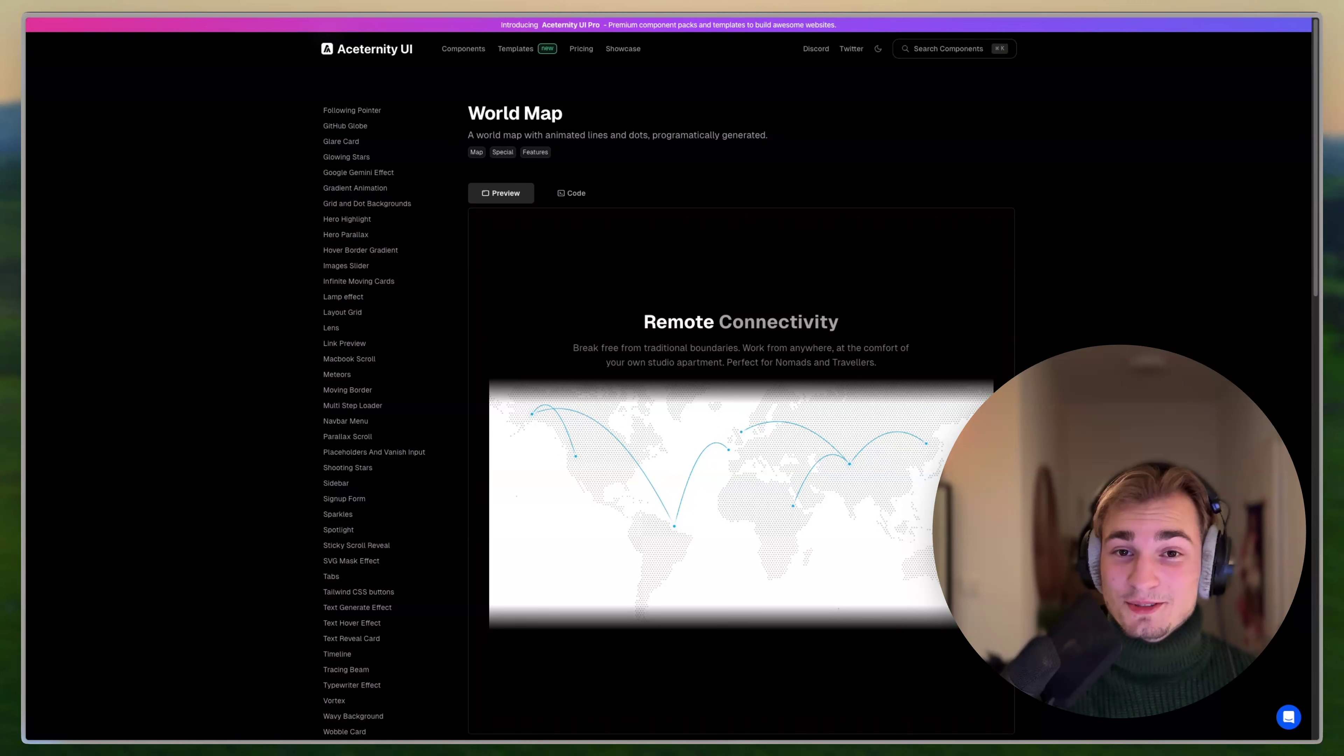
{"action": "scroll", "coordinate": [345, 408], "scroll_direction": "up", "scroll_amount": 2}
Open Link Preview and toggle between its Code and Preview tabs twice
{"action": "left_click", "coordinate": [352, 412]}
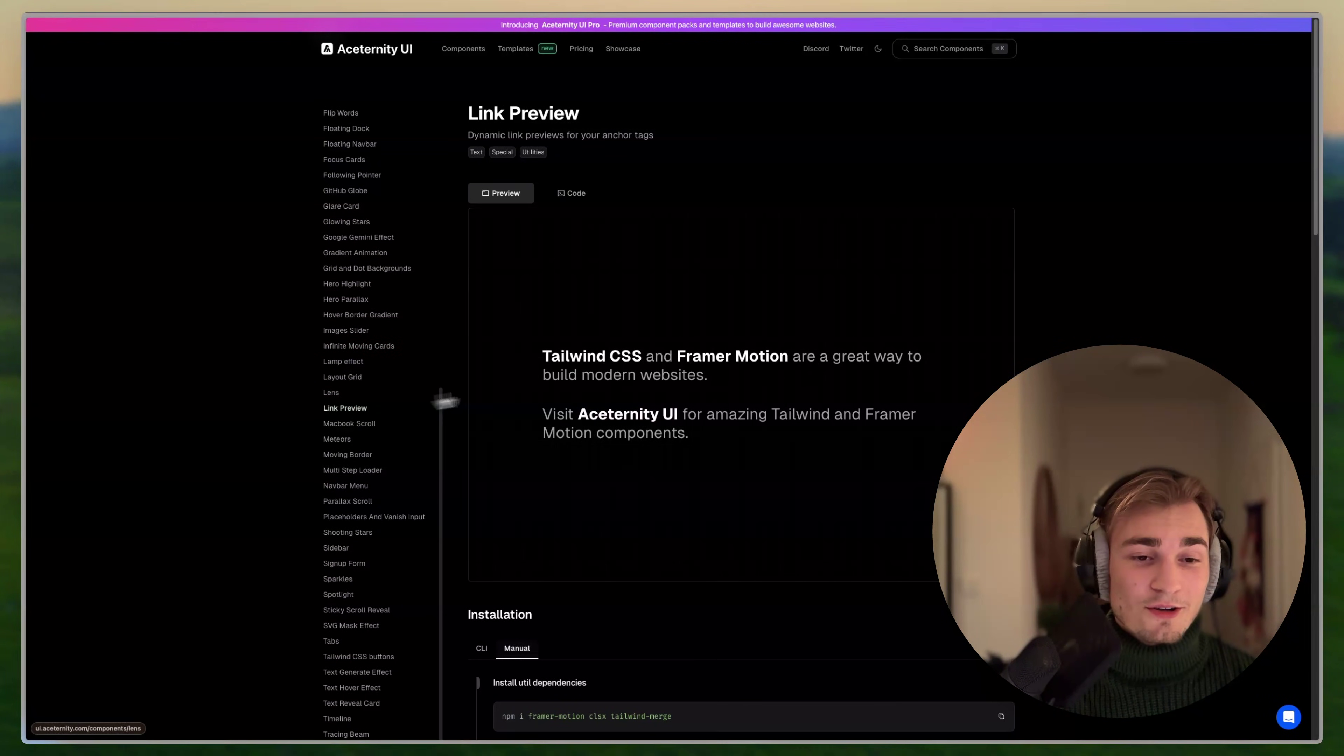
{"action": "scroll", "coordinate": [795, 372], "scroll_direction": "down", "scroll_amount": 7}
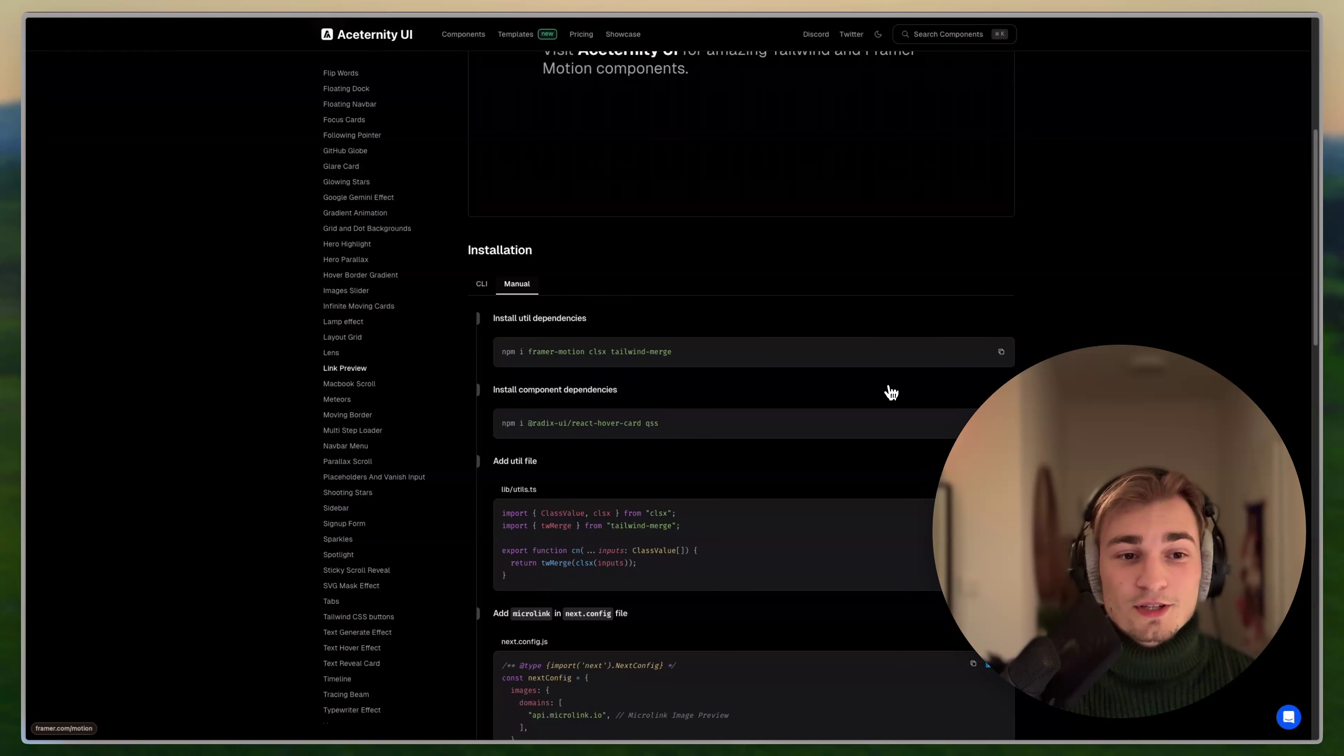
{"action": "scroll", "coordinate": [888, 391], "scroll_direction": "up", "scroll_amount": 6}
{"action": "left_click", "coordinate": [571, 175]}
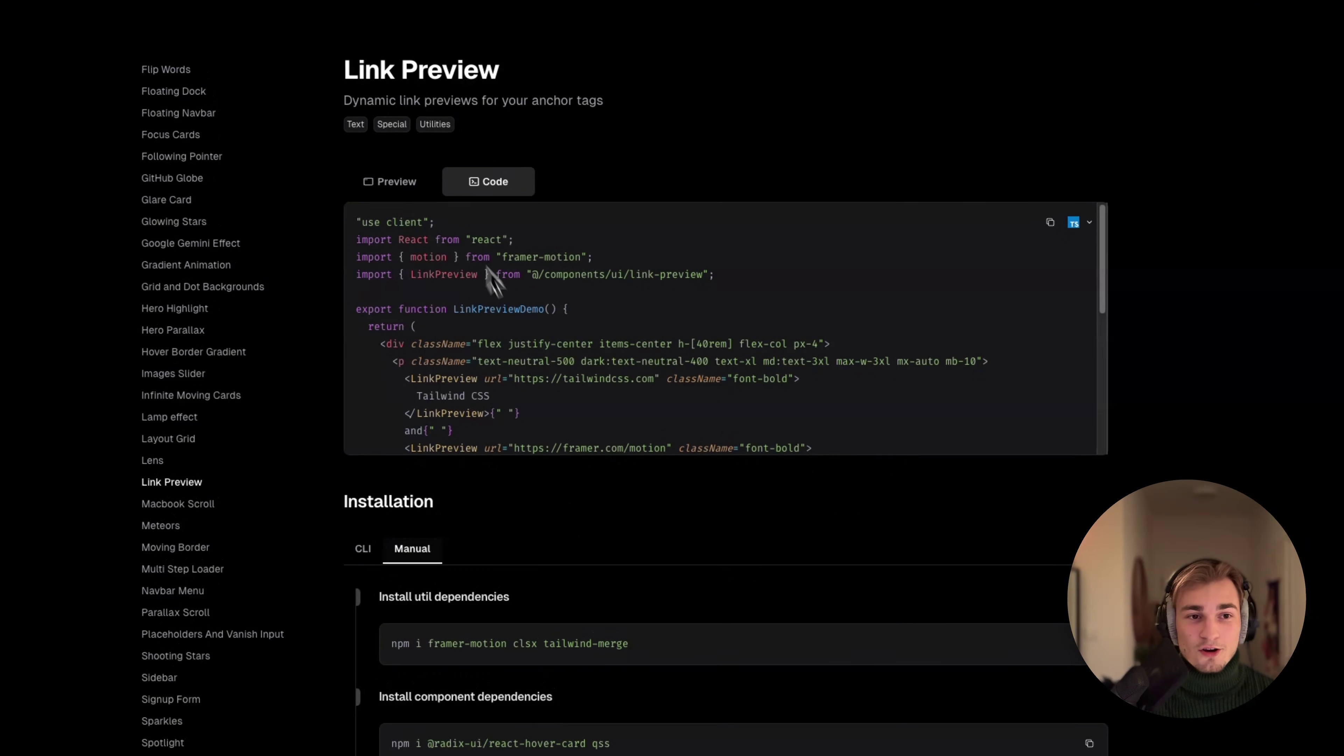
{"action": "left_click", "coordinate": [500, 174]}
{"action": "left_click", "coordinate": [489, 184]}
{"action": "left_click", "coordinate": [430, 191]}
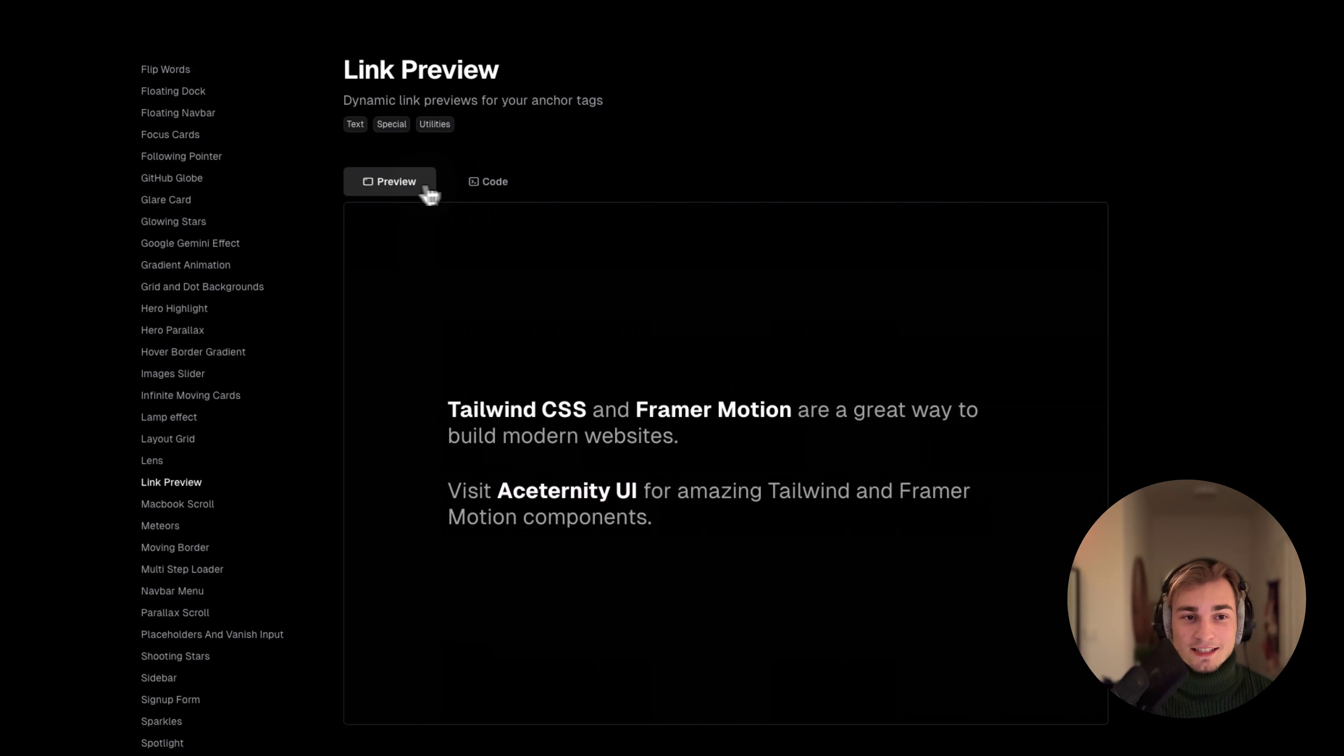
Scroll through the Link Preview manual installation steps
{"action": "scroll", "coordinate": [1026, 381], "scroll_direction": "down", "scroll_amount": 9}
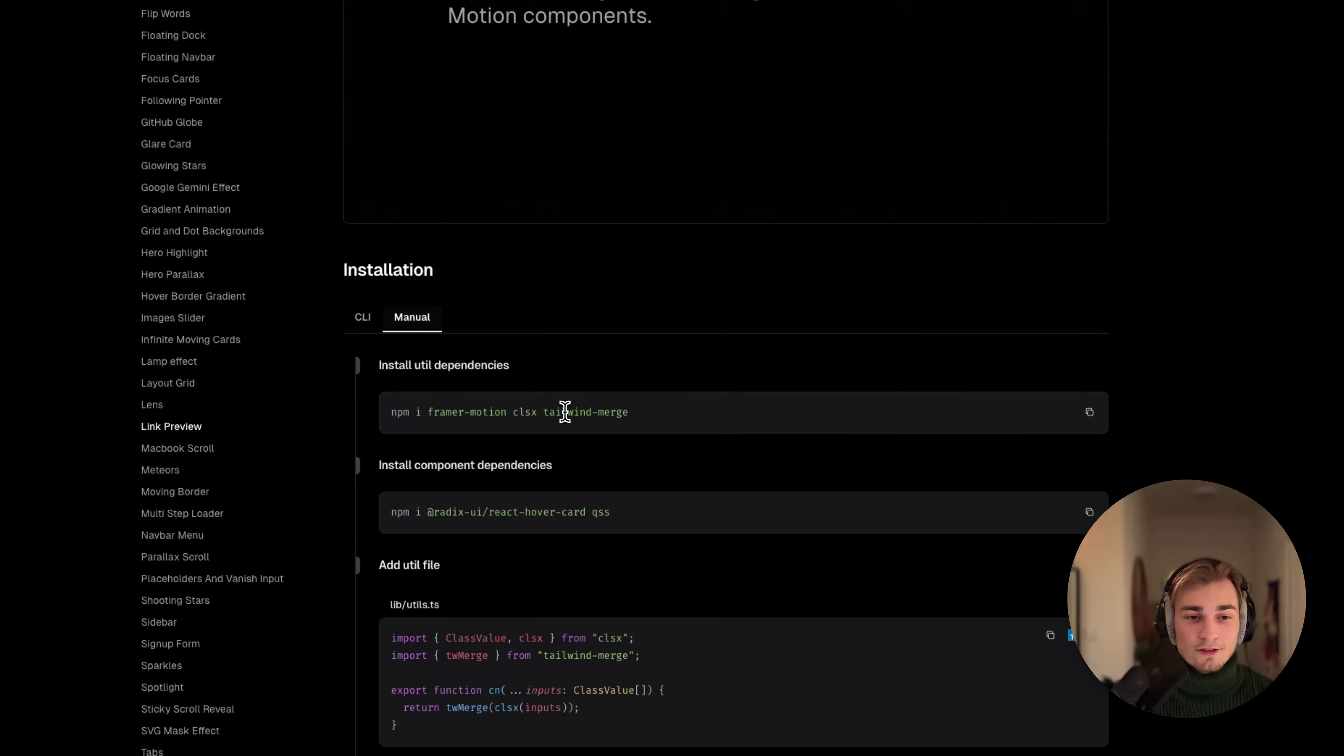
{"action": "left_click", "coordinate": [669, 423]}
{"action": "scroll", "coordinate": [670, 423], "scroll_direction": "down", "scroll_amount": 8}
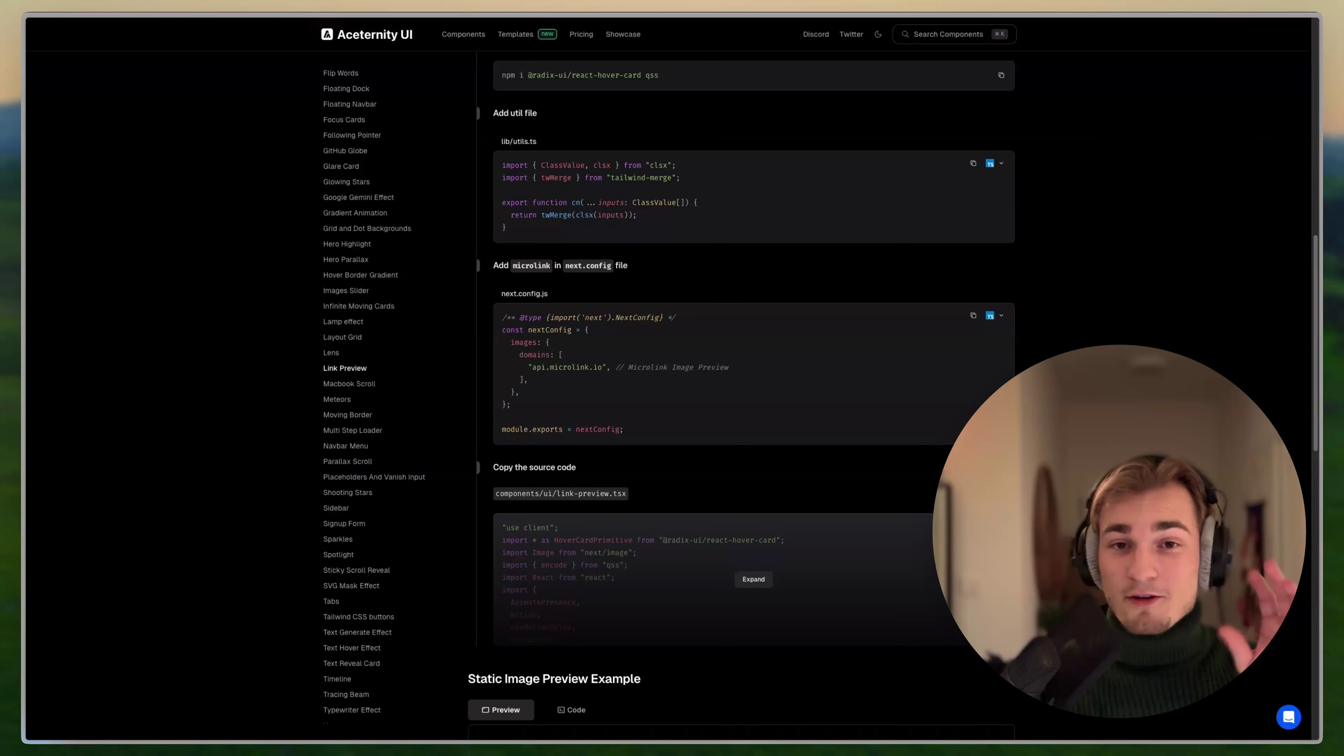
{"action": "scroll", "coordinate": [630, 386], "scroll_direction": "up", "scroll_amount": 4}
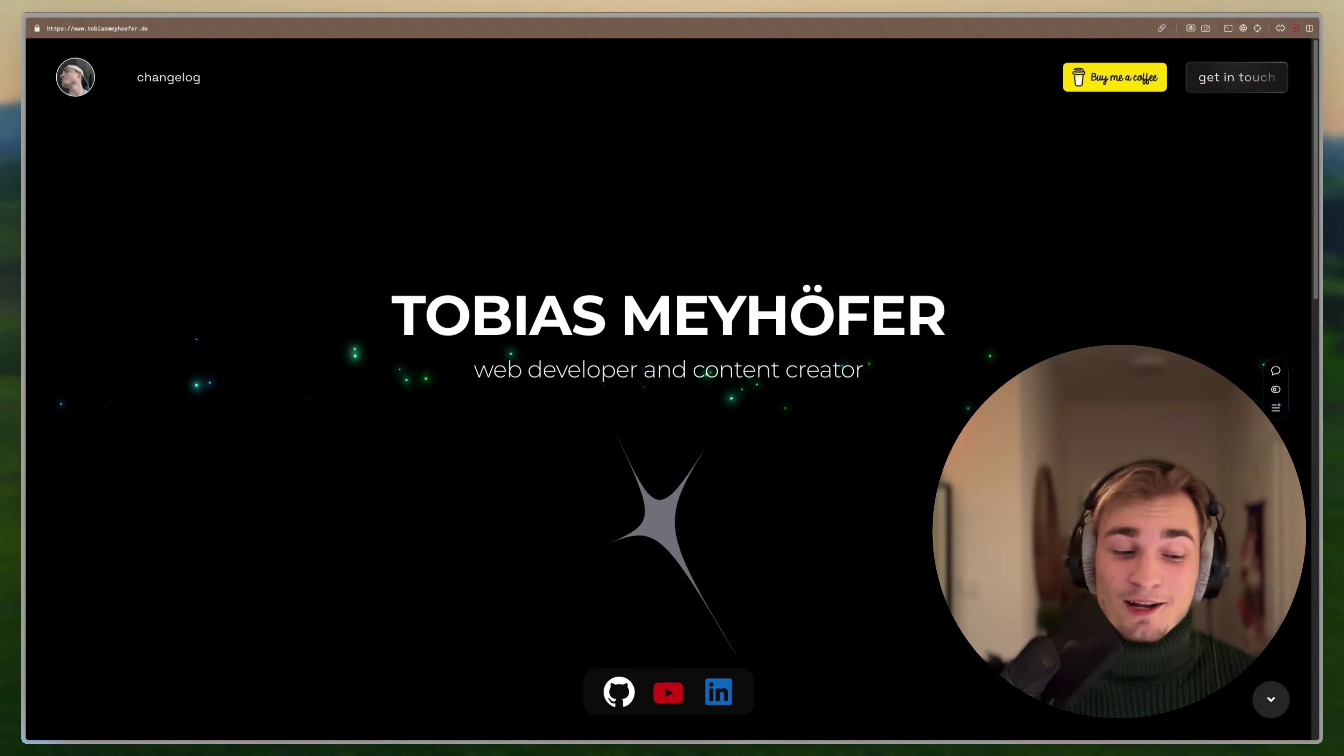
Switch to the portfolio and fire two confetti bursts from the hero star
{"action": "key", "text": "alt+Tab"}
{"action": "key", "text": "alt+Tab"}
{"action": "key", "text": "alt+Tab"}
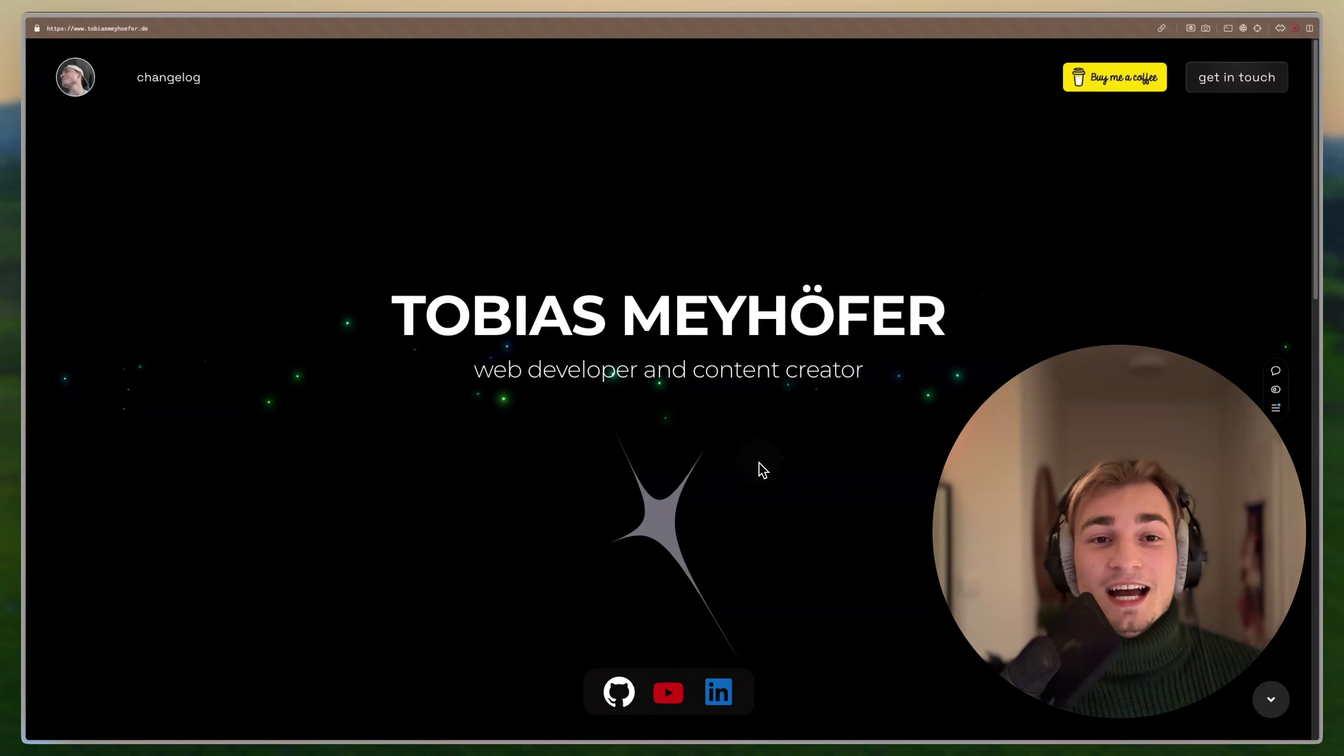
{"action": "left_click", "coordinate": [698, 498]}
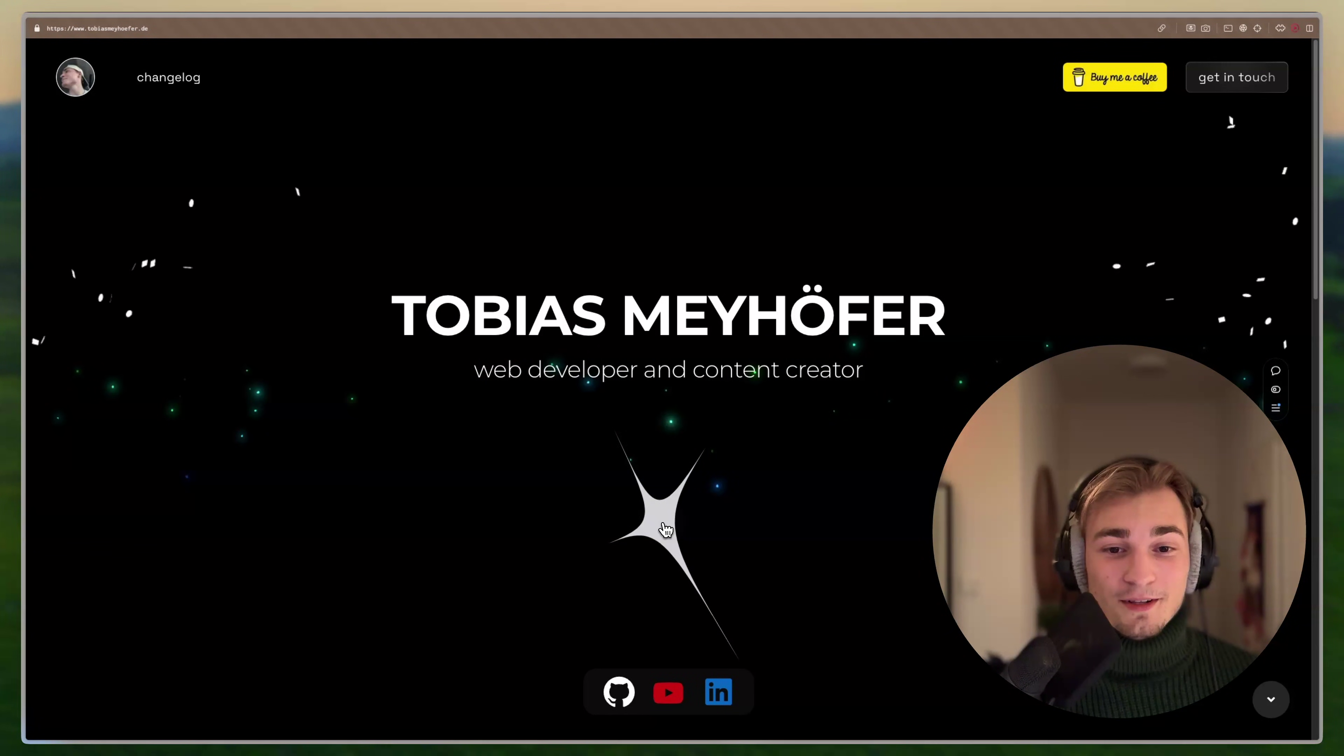
{"action": "left_click", "coordinate": [642, 526]}
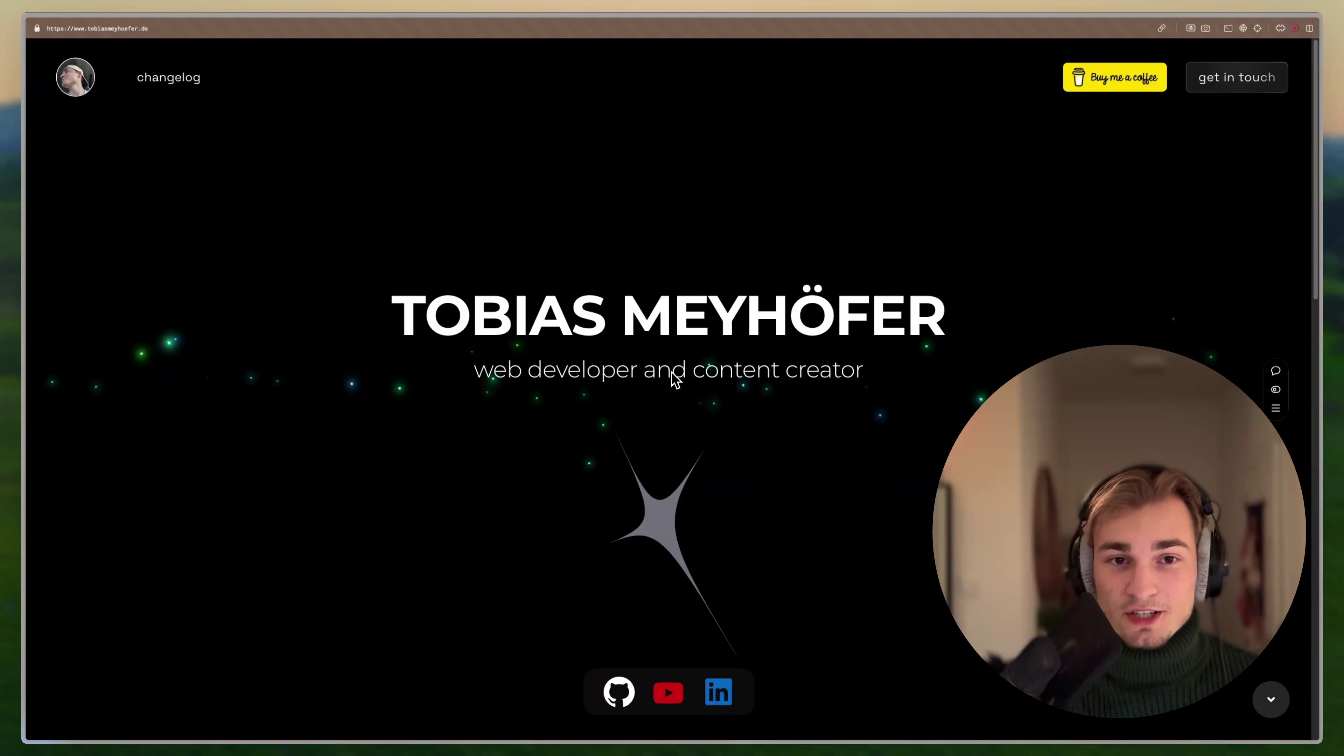
Scroll down to the currently cooking ticker and Skills section
{"action": "scroll", "coordinate": [765, 280], "scroll_direction": "down", "scroll_amount": 10}
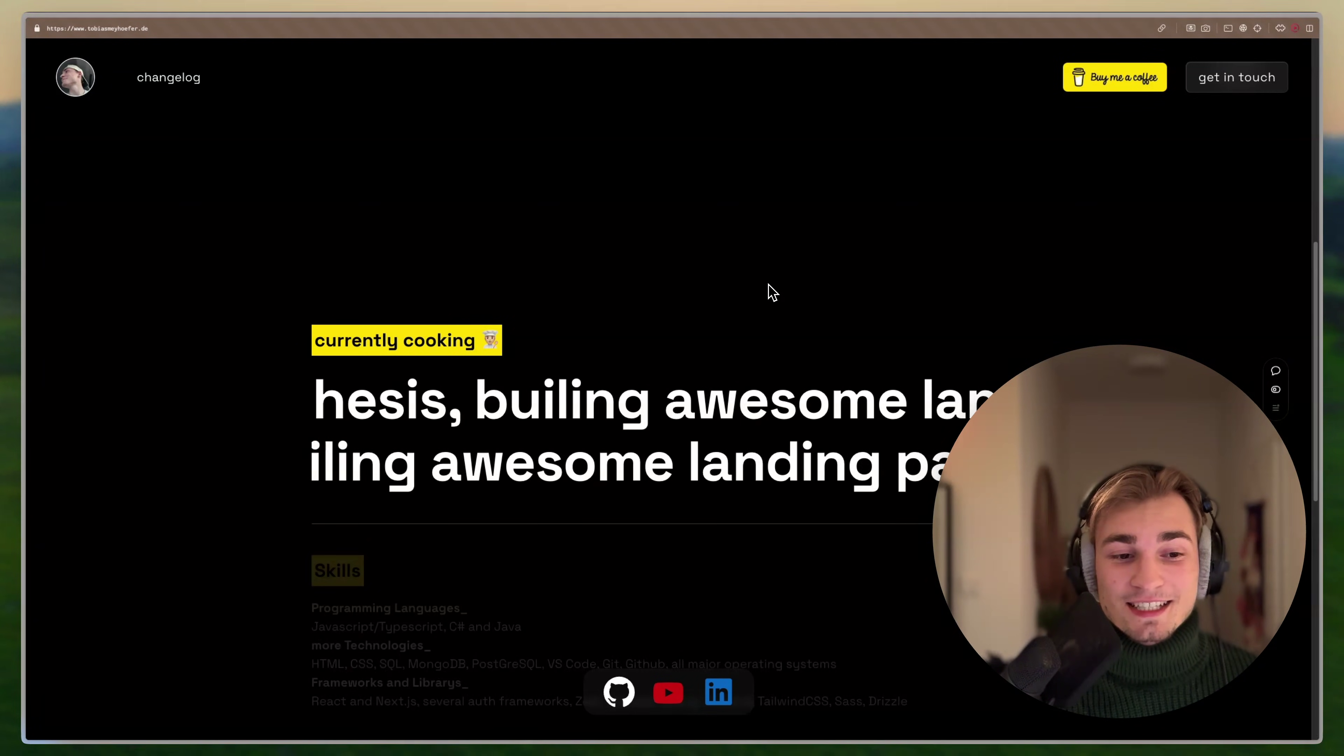
{"action": "scroll", "coordinate": [771, 291], "scroll_direction": "down", "scroll_amount": 4}
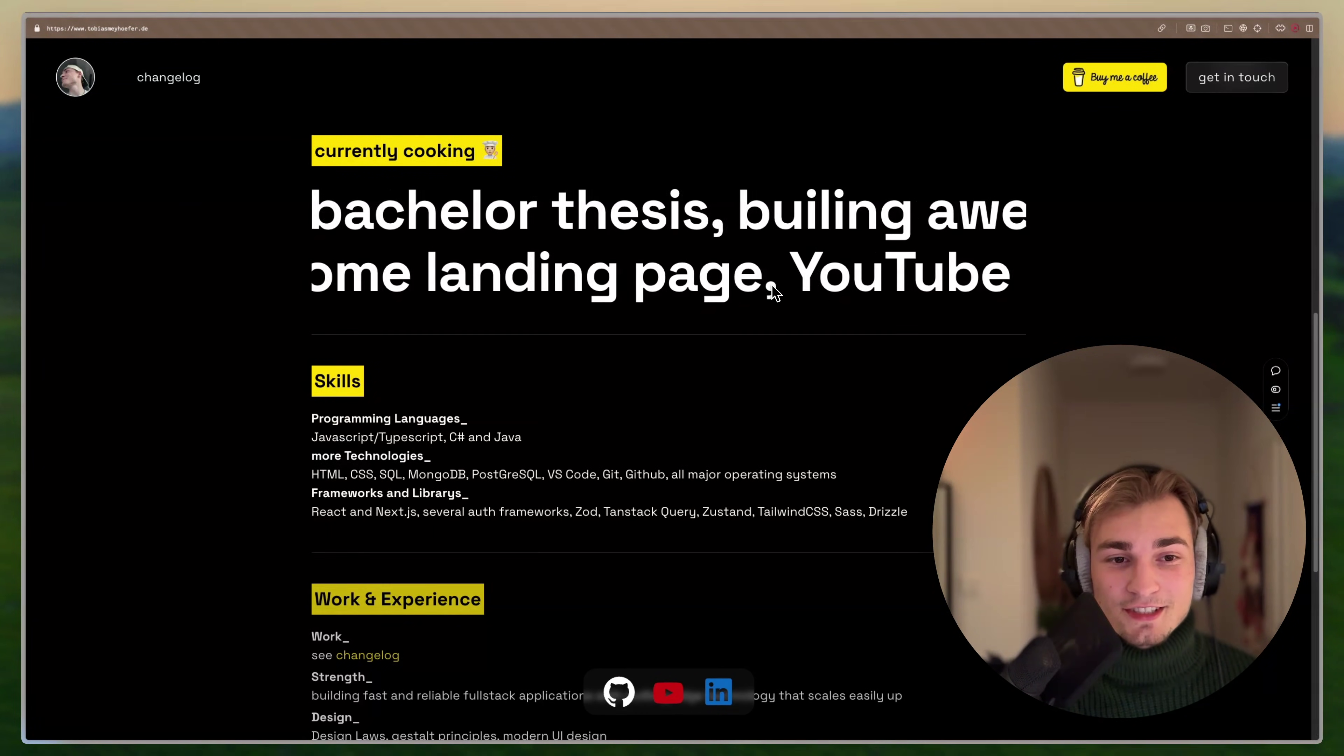
{"action": "scroll", "coordinate": [771, 302], "scroll_direction": "up", "scroll_amount": 5}
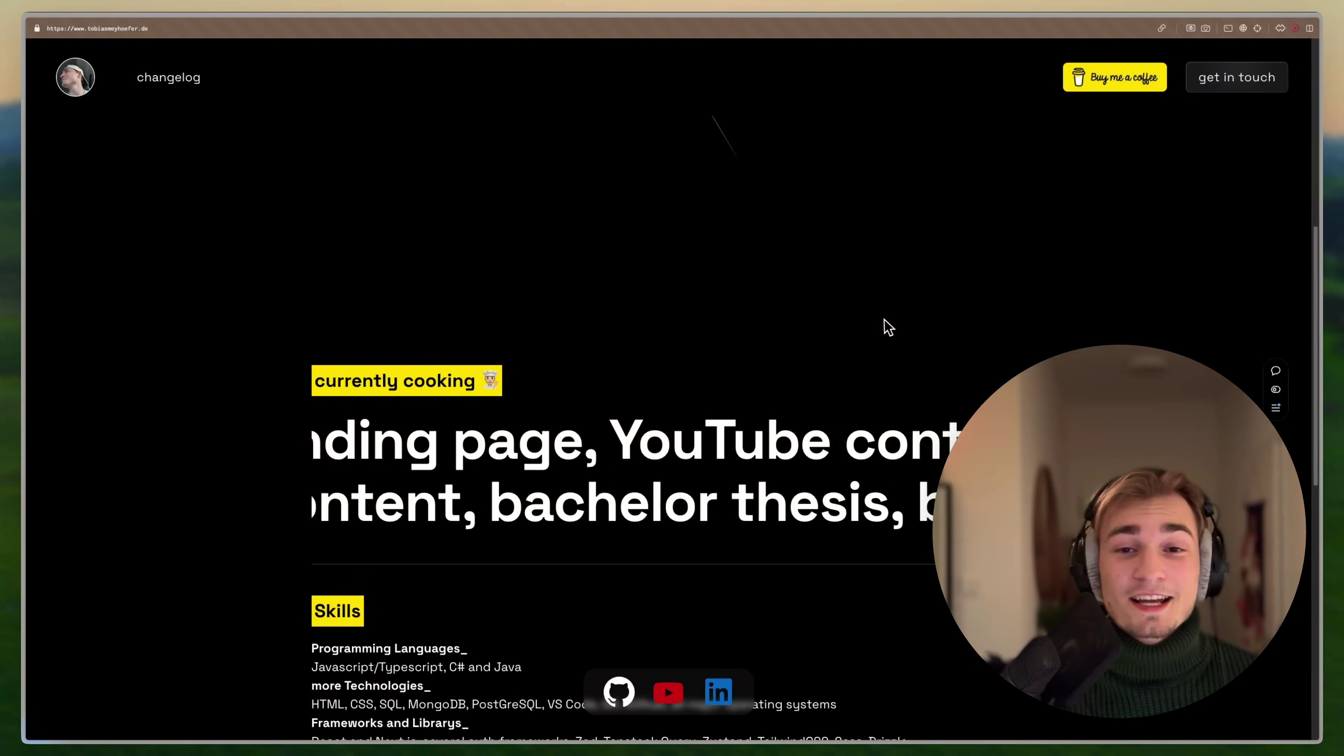
{"action": "key", "text": "ctrl+Tab"}
{"action": "key", "text": "ctrl+Tab"}
{"action": "key", "text": "ctrl+Tab"}
{"action": "key", "text": "ctrl+Tab"}
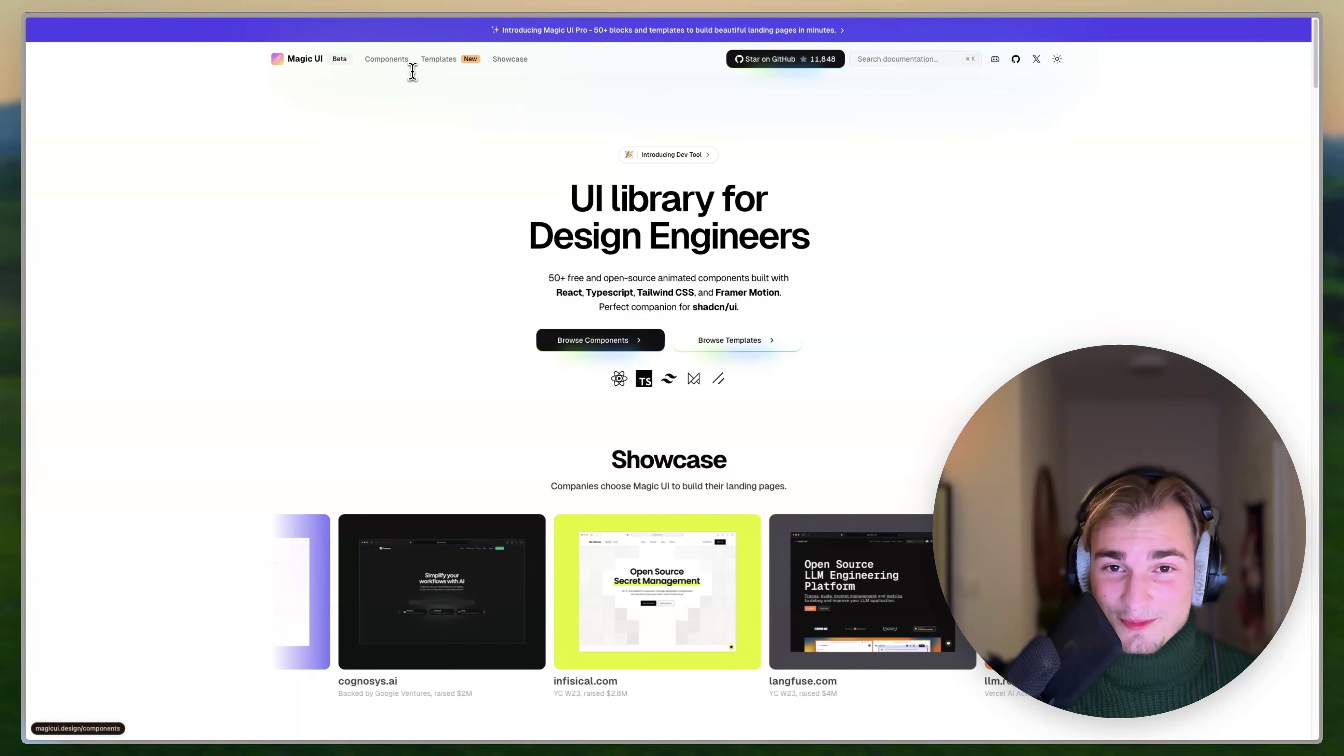
Open Magic UI's component docs, then the Blur In and Interactive Icon Cloud pages
{"action": "left_click", "coordinate": [389, 73]}
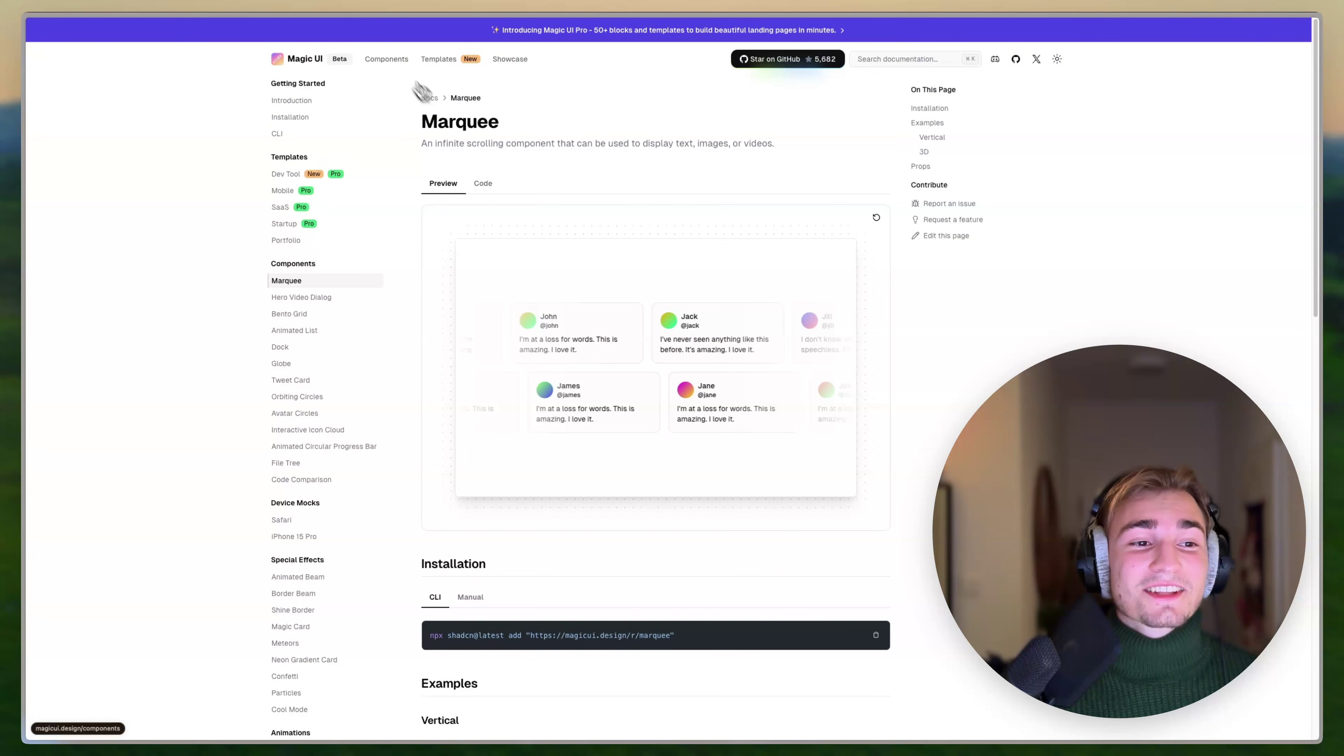
{"action": "scroll", "coordinate": [412, 328], "scroll_direction": "down", "scroll_amount": 3}
{"action": "scroll", "coordinate": [375, 390], "scroll_direction": "down", "scroll_amount": 10}
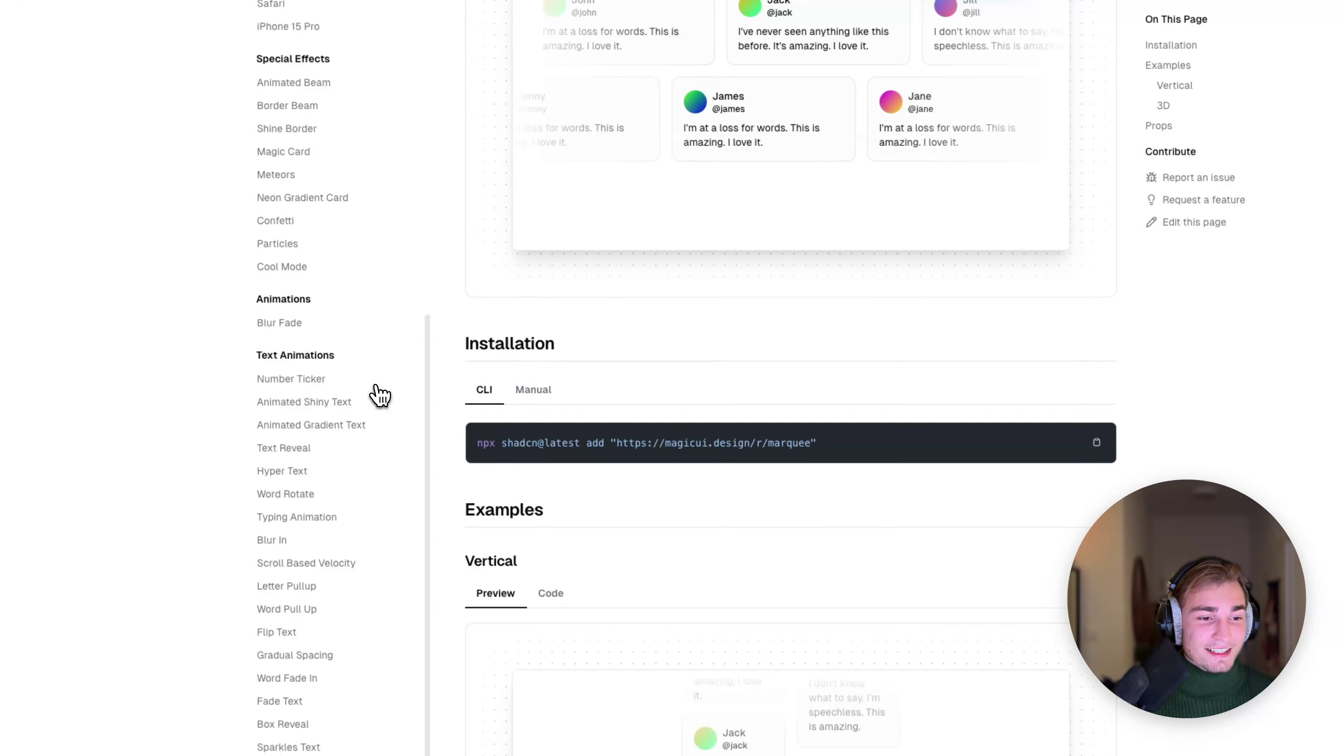
{"action": "left_click", "coordinate": [275, 453]}
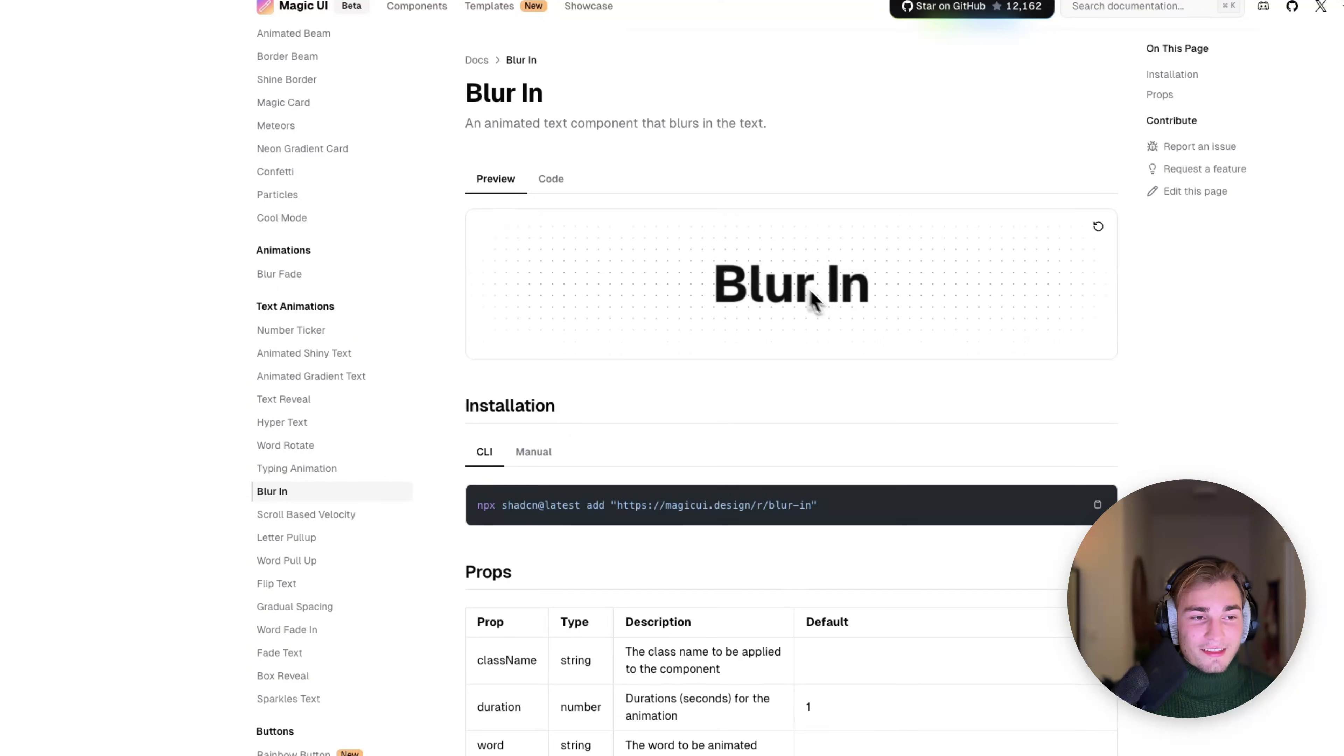
{"action": "scroll", "coordinate": [288, 386], "scroll_direction": "up", "scroll_amount": 10}
{"action": "scroll", "coordinate": [307, 397], "scroll_direction": "up", "scroll_amount": 2}
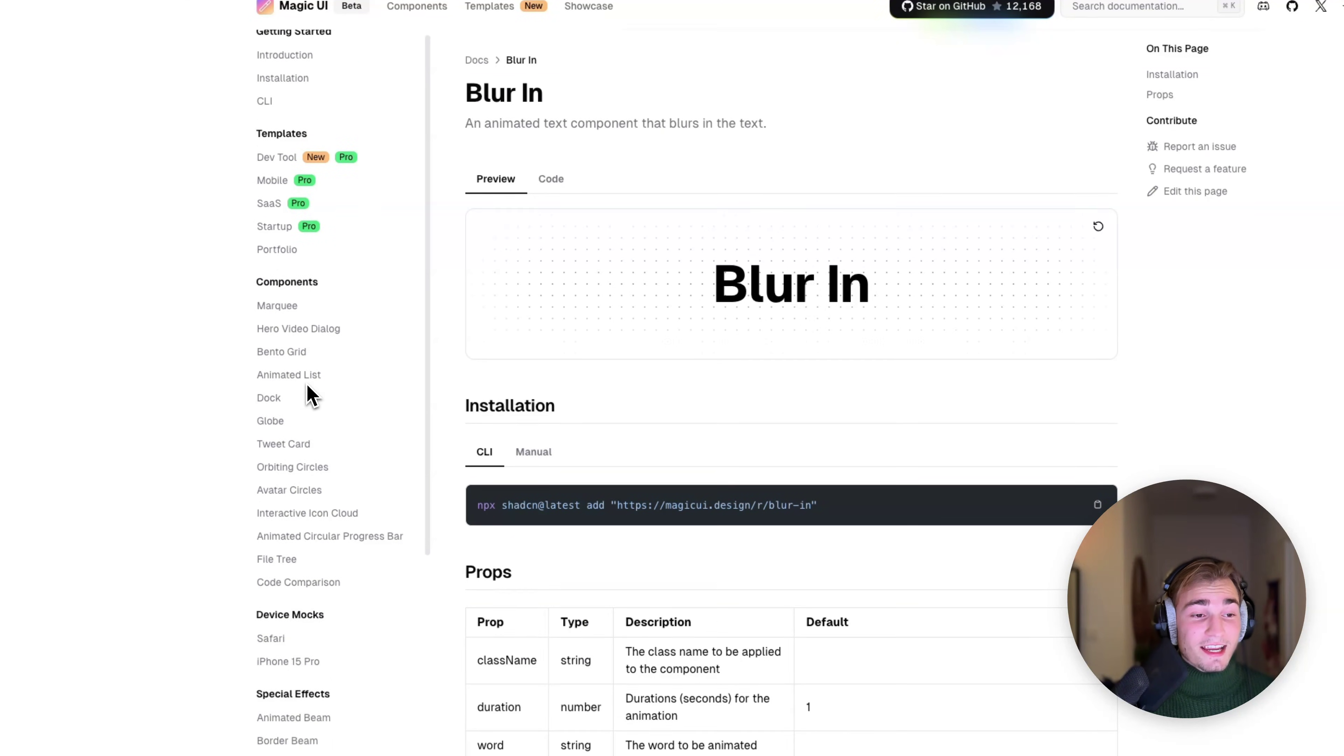
{"action": "left_click", "coordinate": [307, 514]}
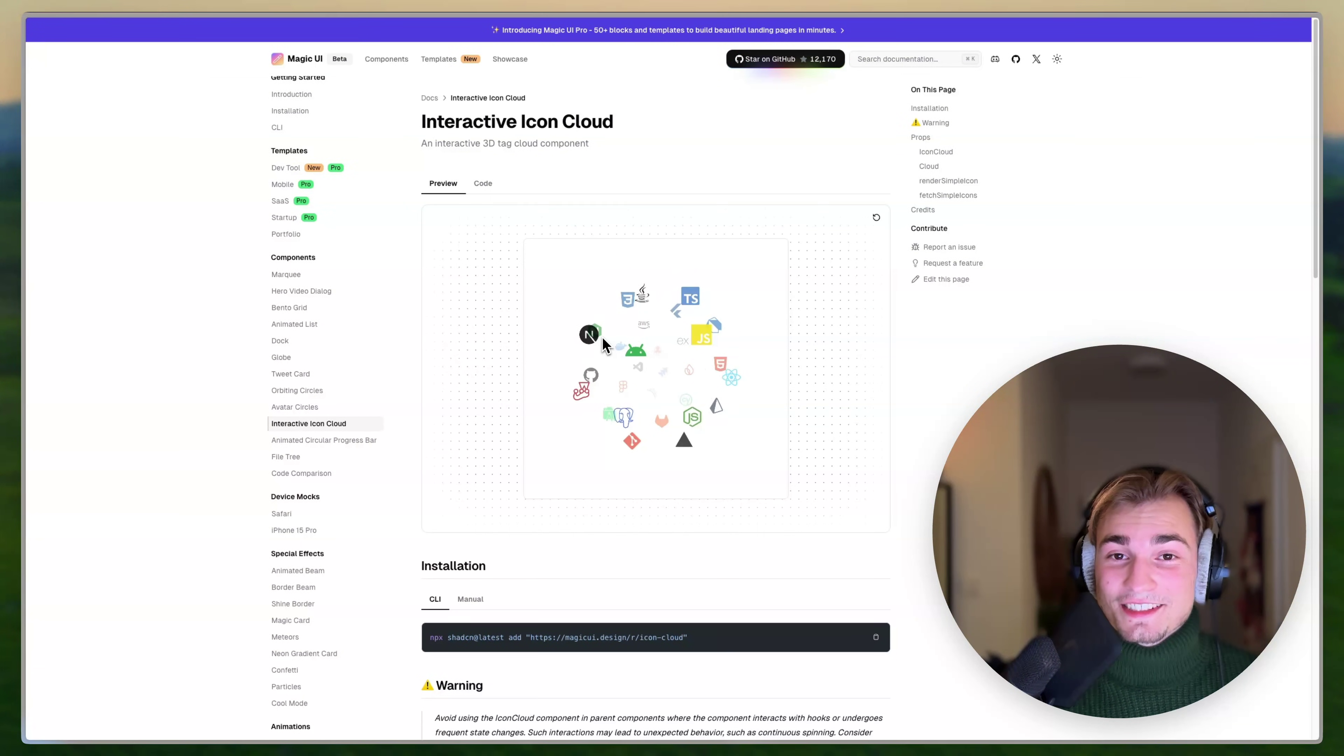
Find and open the Cool Mode docs via in-page search for 'cool mo', passing Confetti and Bento Grid
{"action": "left_click", "coordinate": [285, 669]}
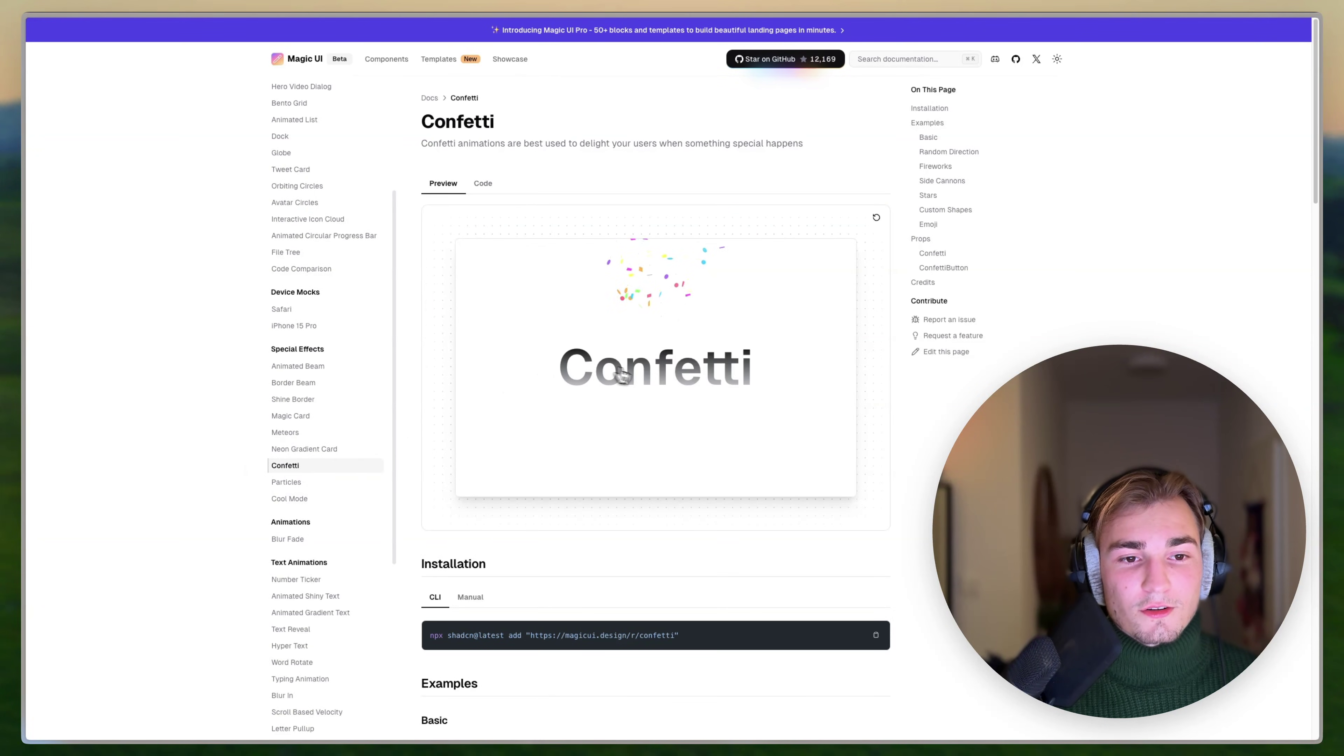
{"action": "key", "text": "super+f"}
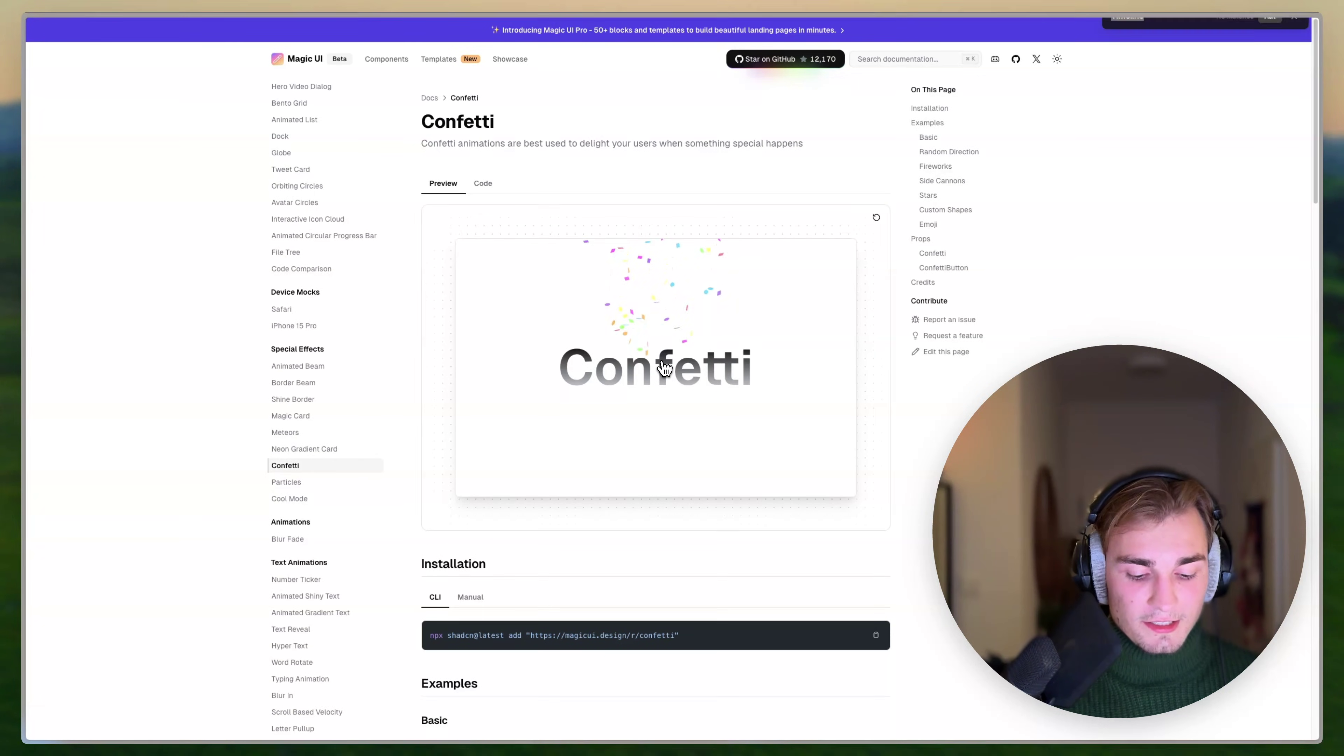
{"action": "type", "text": "Bento gr"}
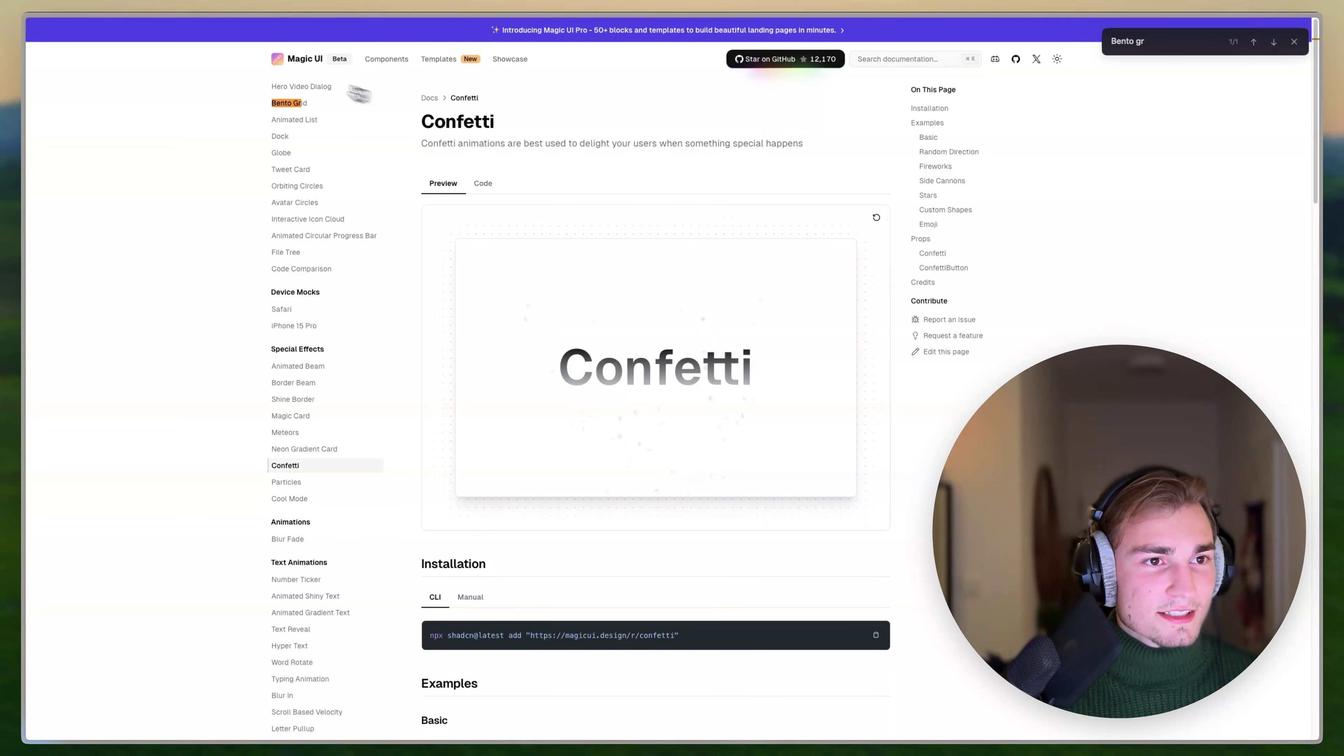
{"action": "left_click", "coordinate": [307, 108]}
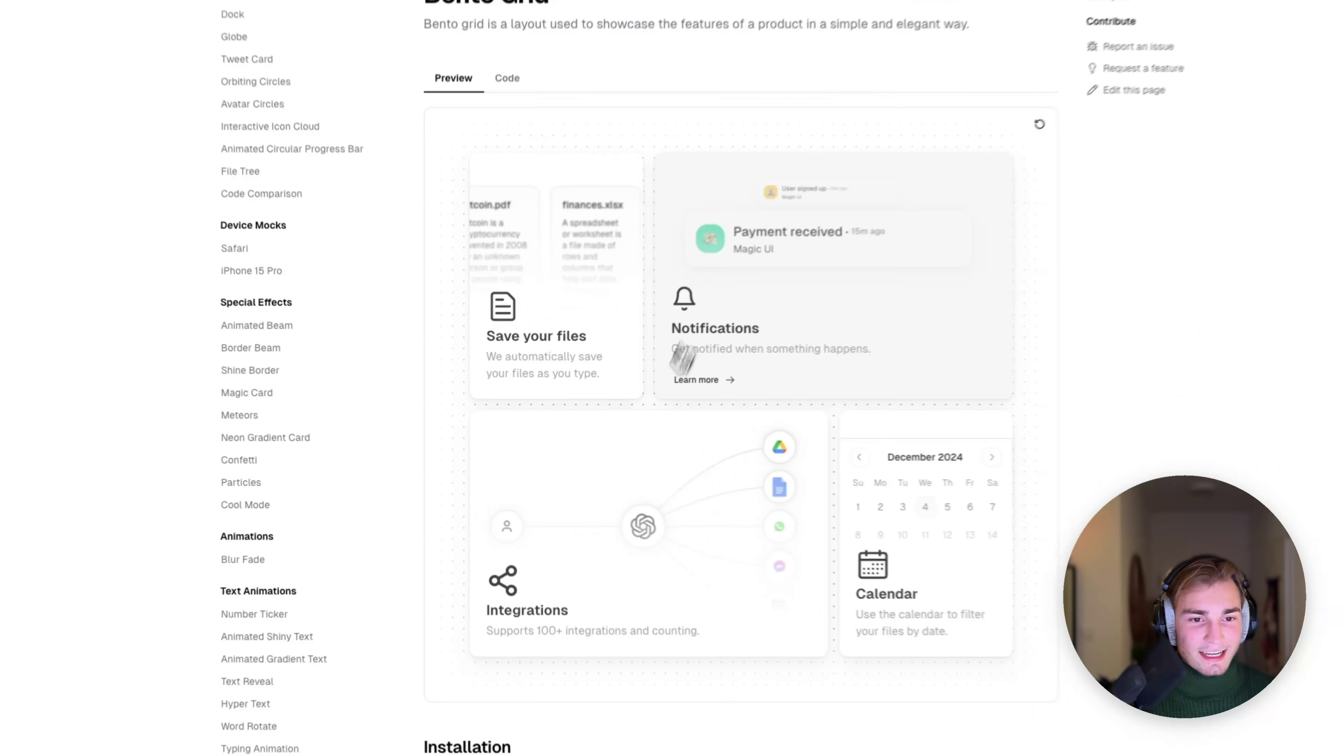
{"action": "type", "text": "cool mo"}
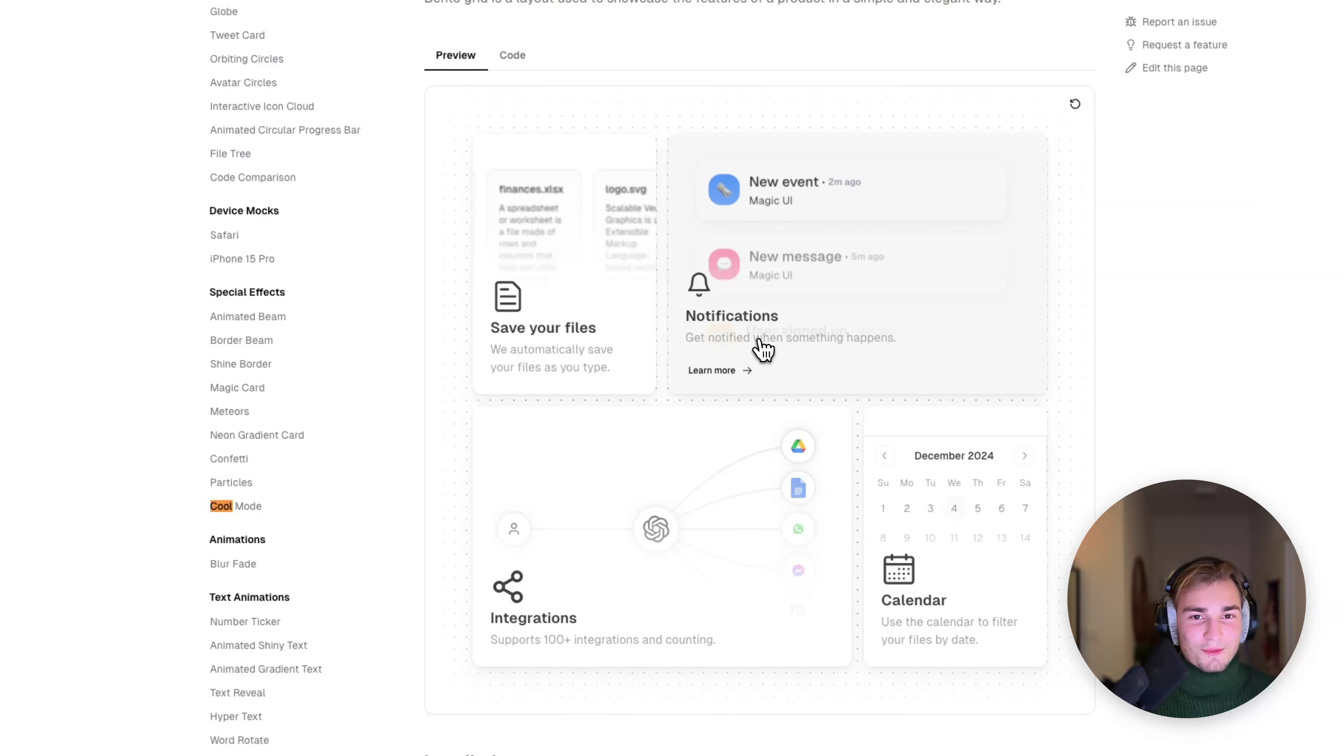
{"action": "left_click", "coordinate": [254, 507]}
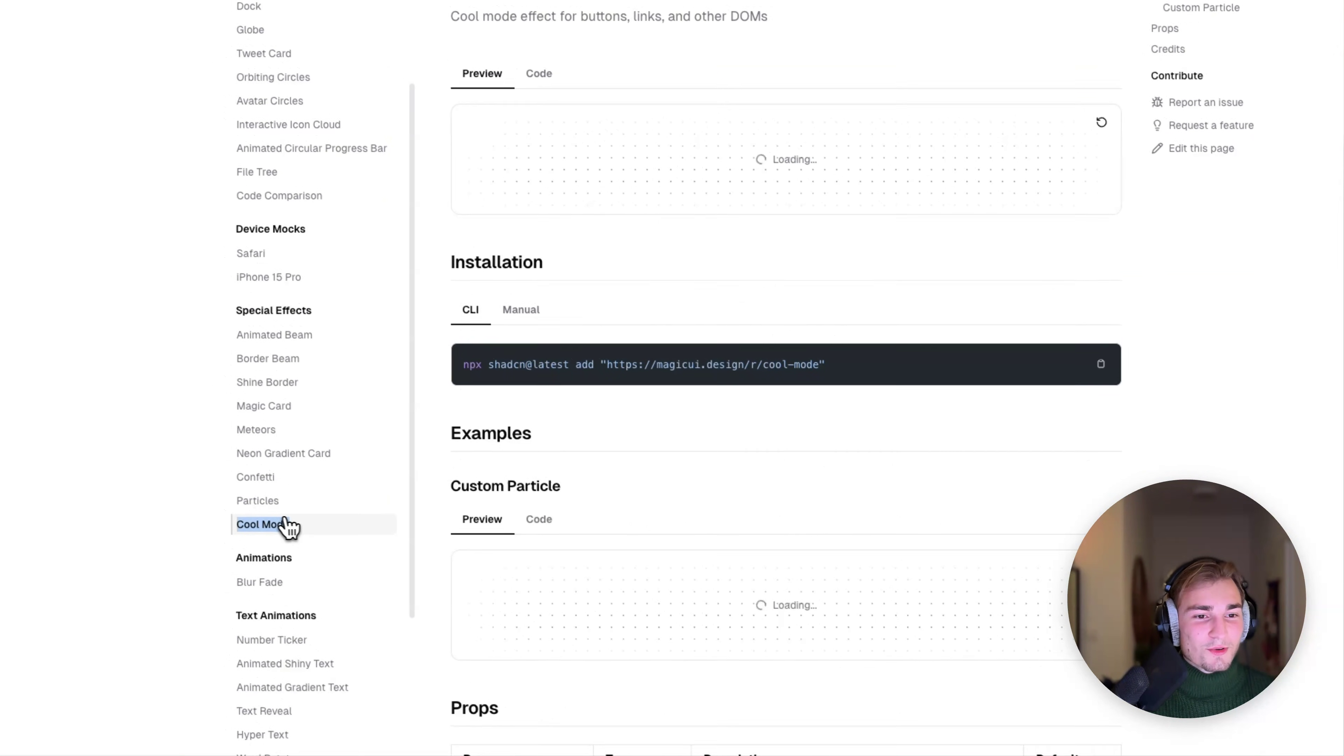
Fire several particle bursts from the Preview and Custom Particle 'Click Me!' demos
{"action": "left_click", "coordinate": [789, 170]}
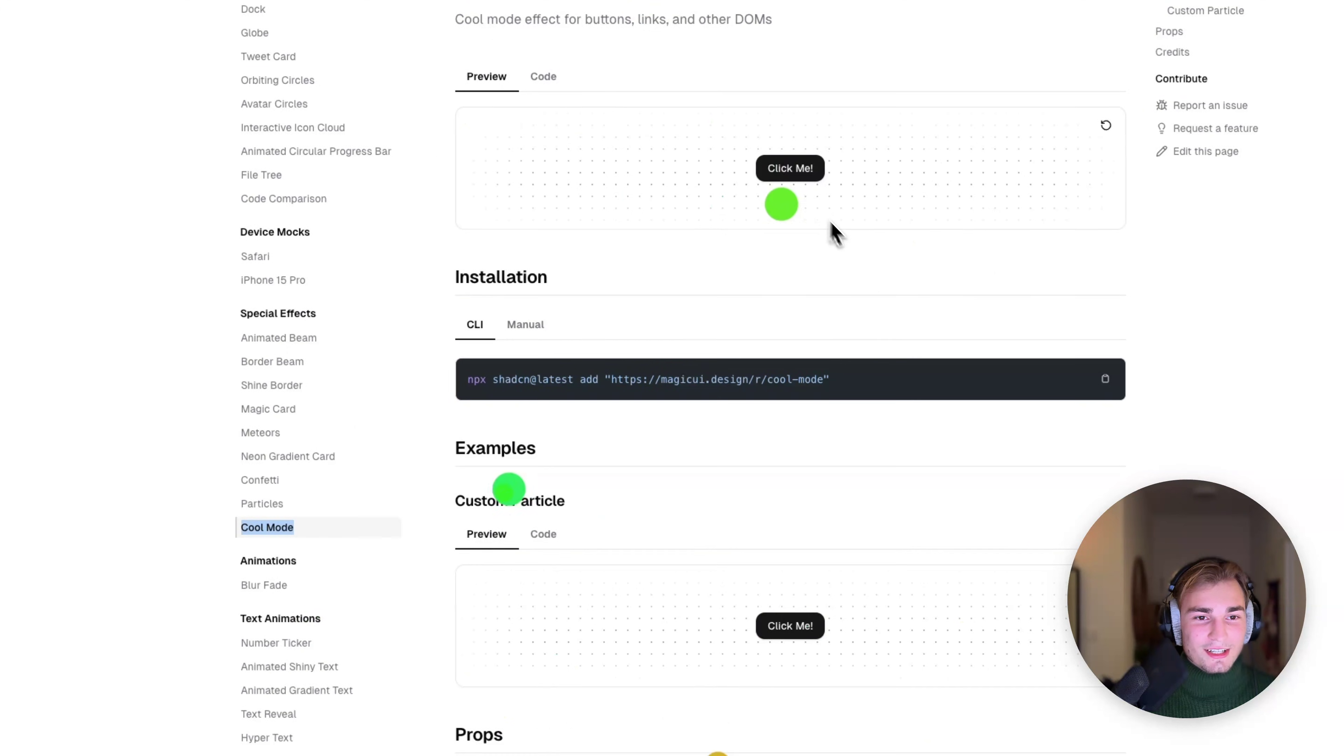
{"action": "left_click", "coordinate": [804, 175]}
{"action": "left_click", "coordinate": [799, 170]}
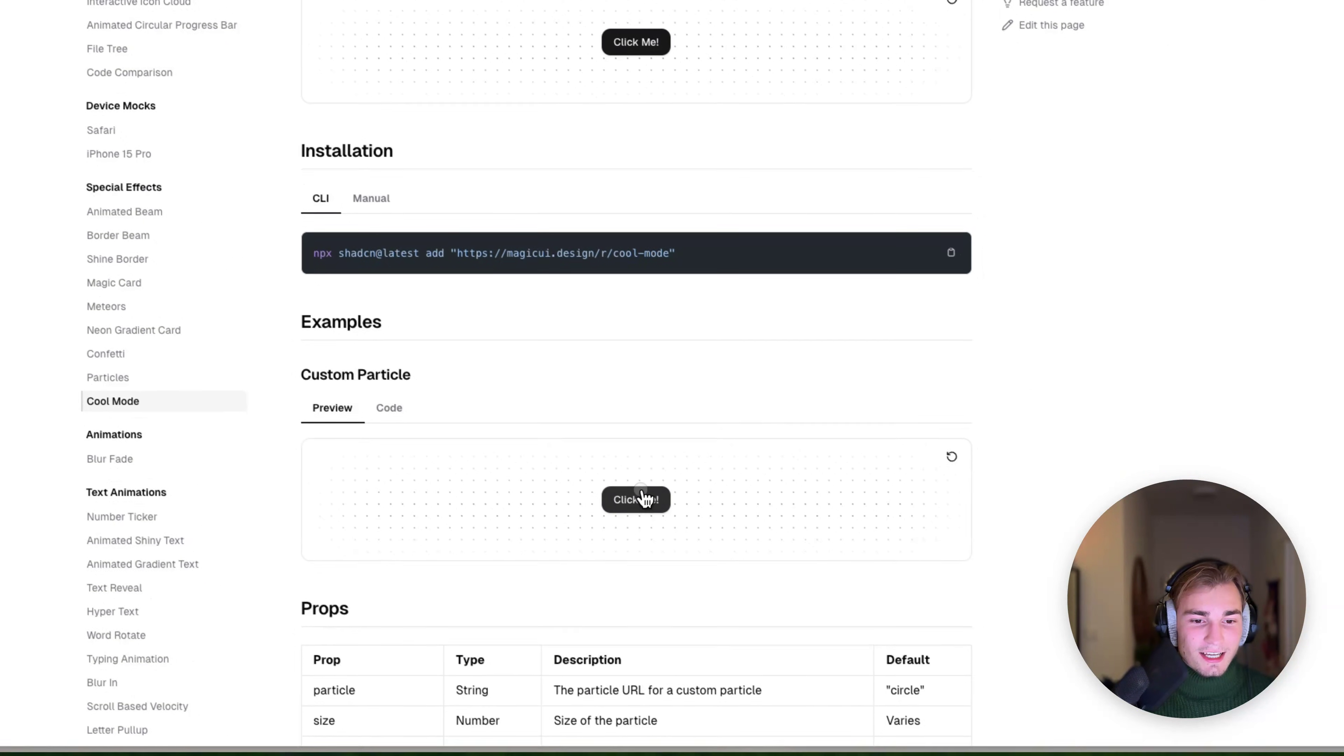
{"action": "left_click", "coordinate": [800, 628]}
{"action": "left_click", "coordinate": [658, 206]}
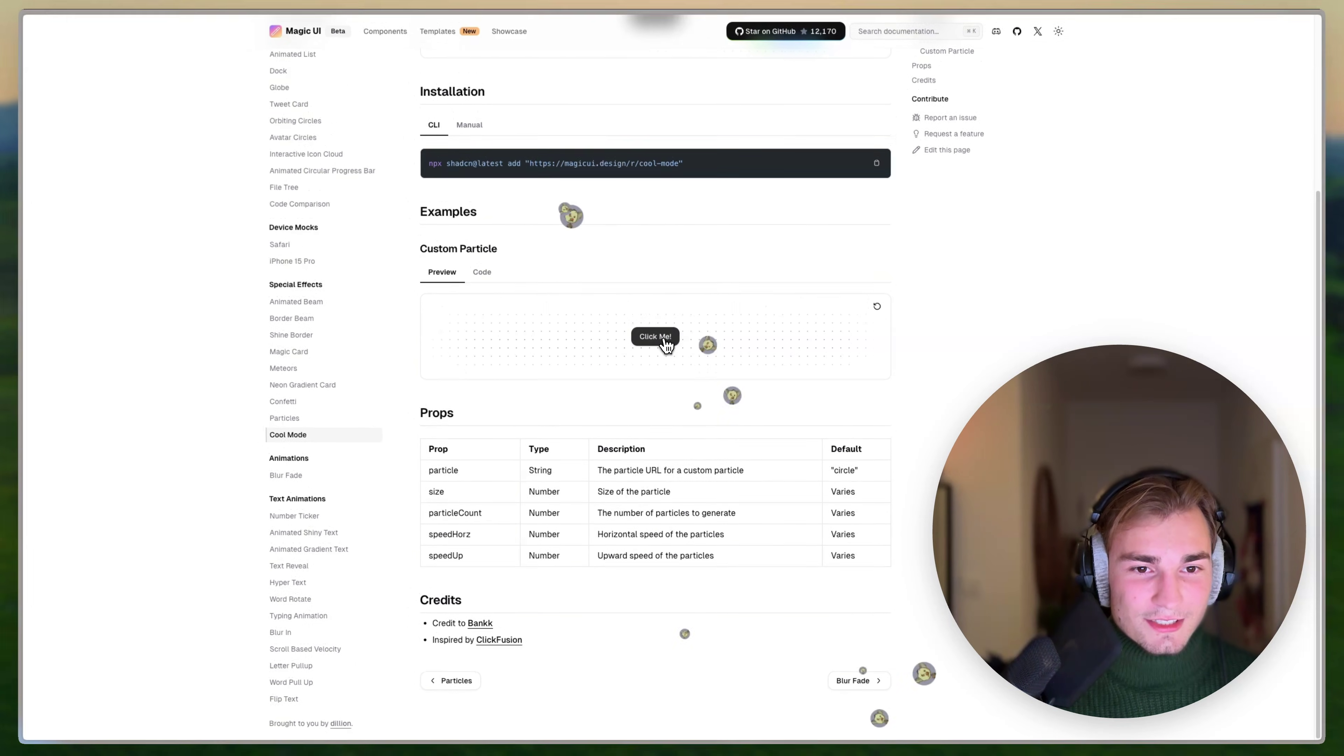
{"action": "left_click", "coordinate": [658, 205]}
{"action": "scroll", "coordinate": [862, 436], "scroll_direction": "up", "scroll_amount": 5}
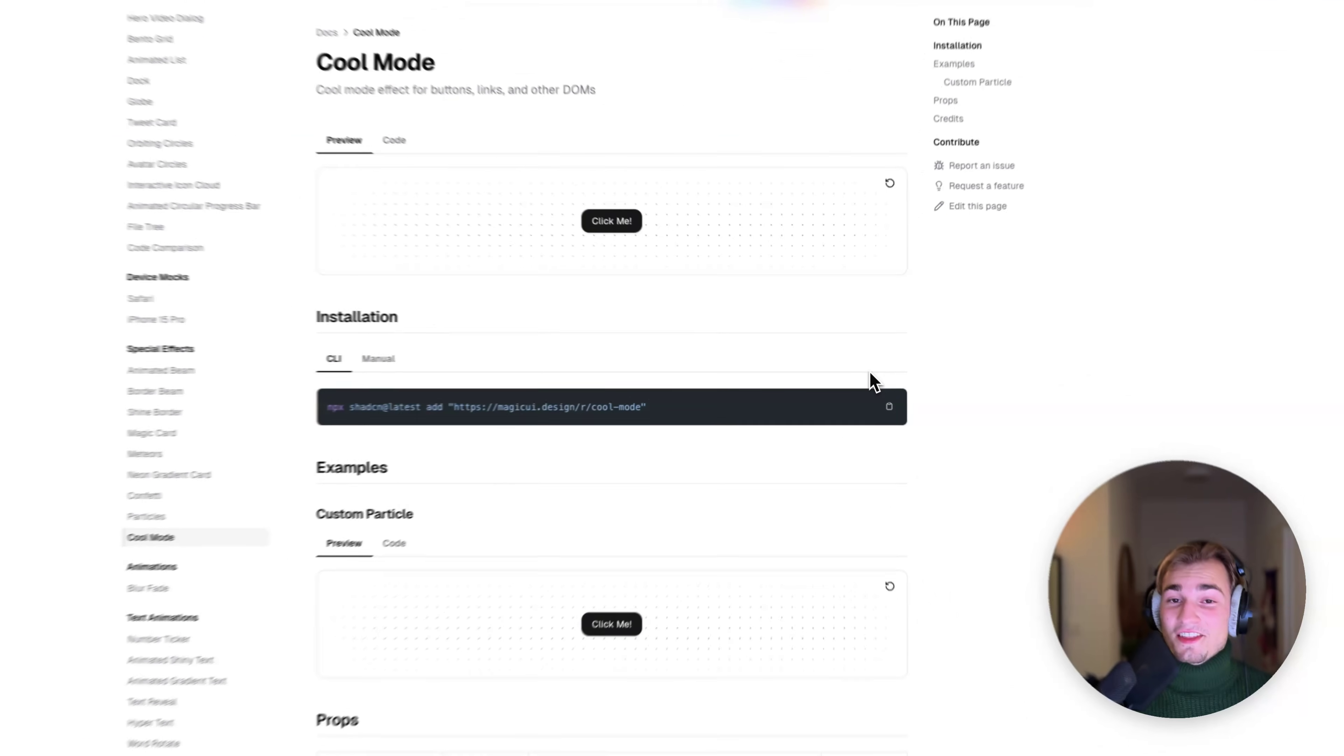
{"action": "left_click_drag", "start_coordinate": [272, 413], "coordinate": [636, 415]}
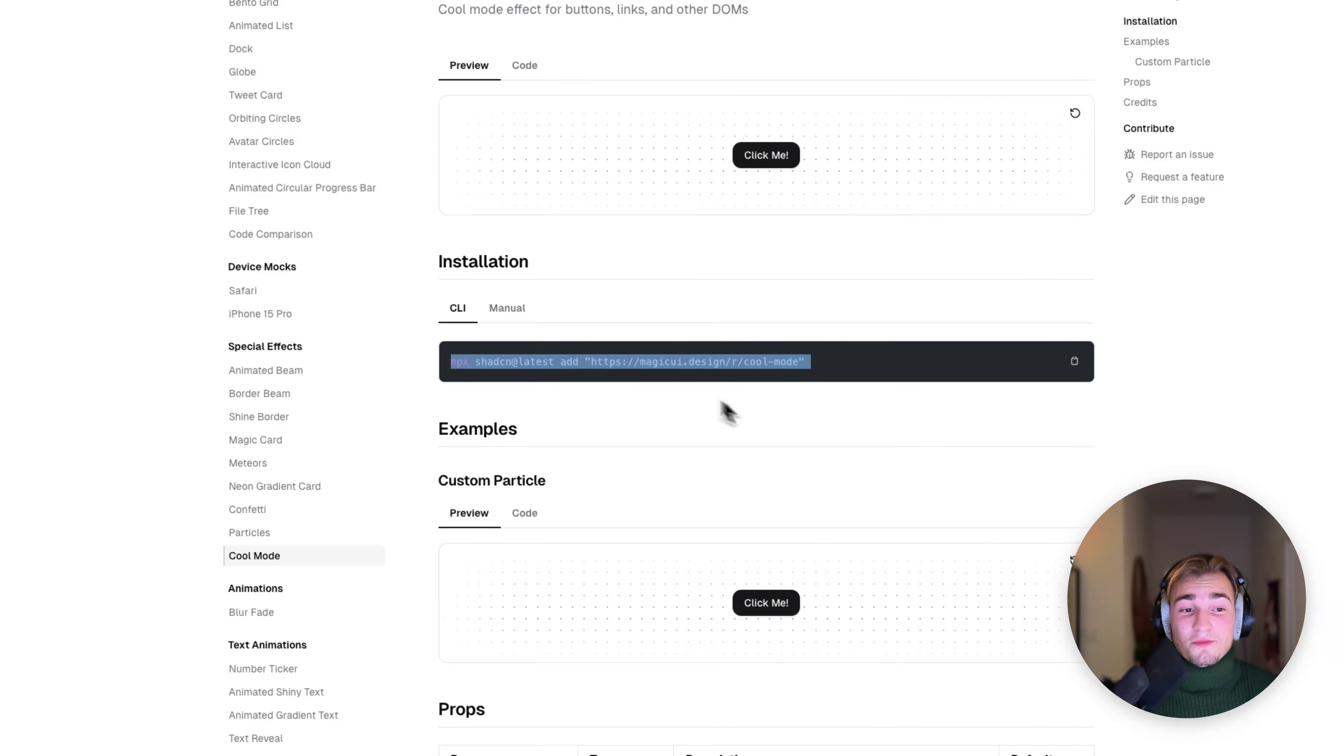
{"action": "left_click", "coordinate": [576, 378]}
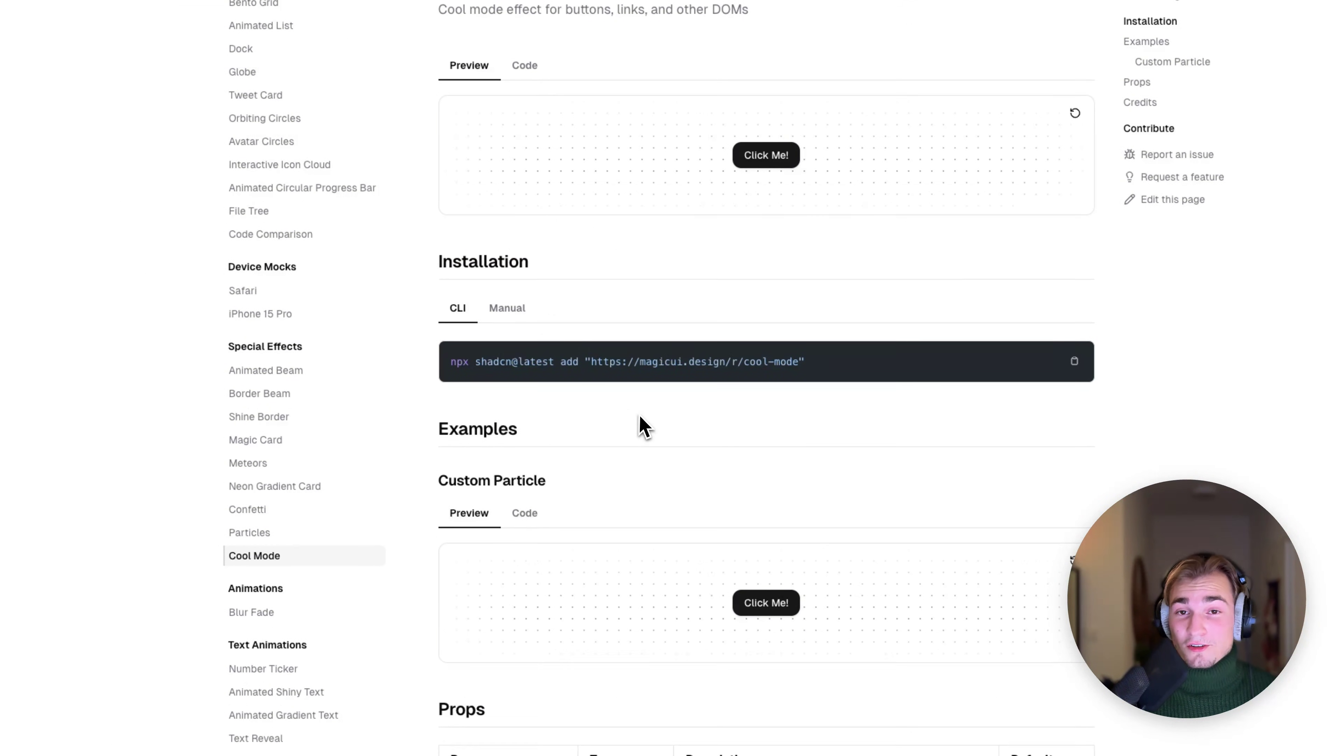
{"action": "scroll", "coordinate": [775, 381], "scroll_direction": "down", "scroll_amount": 4}
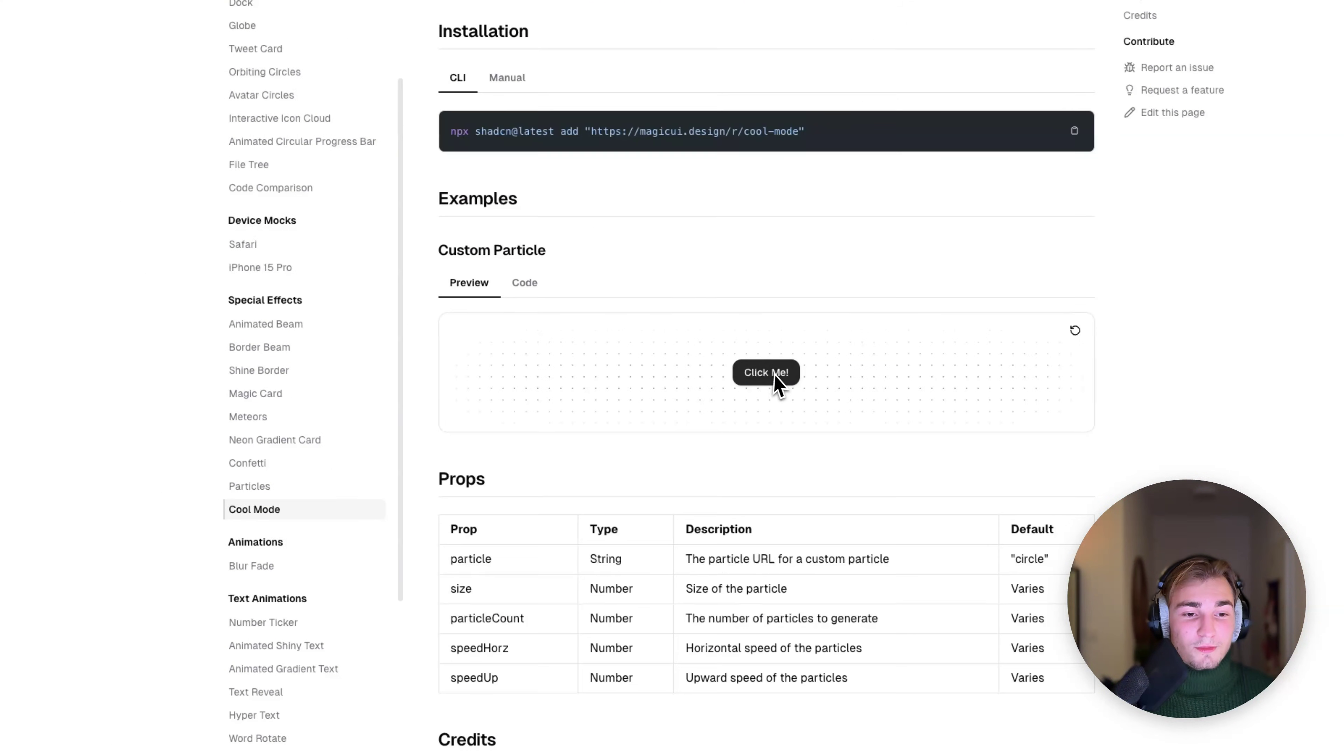
{"action": "scroll", "coordinate": [767, 403], "scroll_direction": "up", "scroll_amount": 6}
{"action": "left_click", "coordinate": [532, 150]}
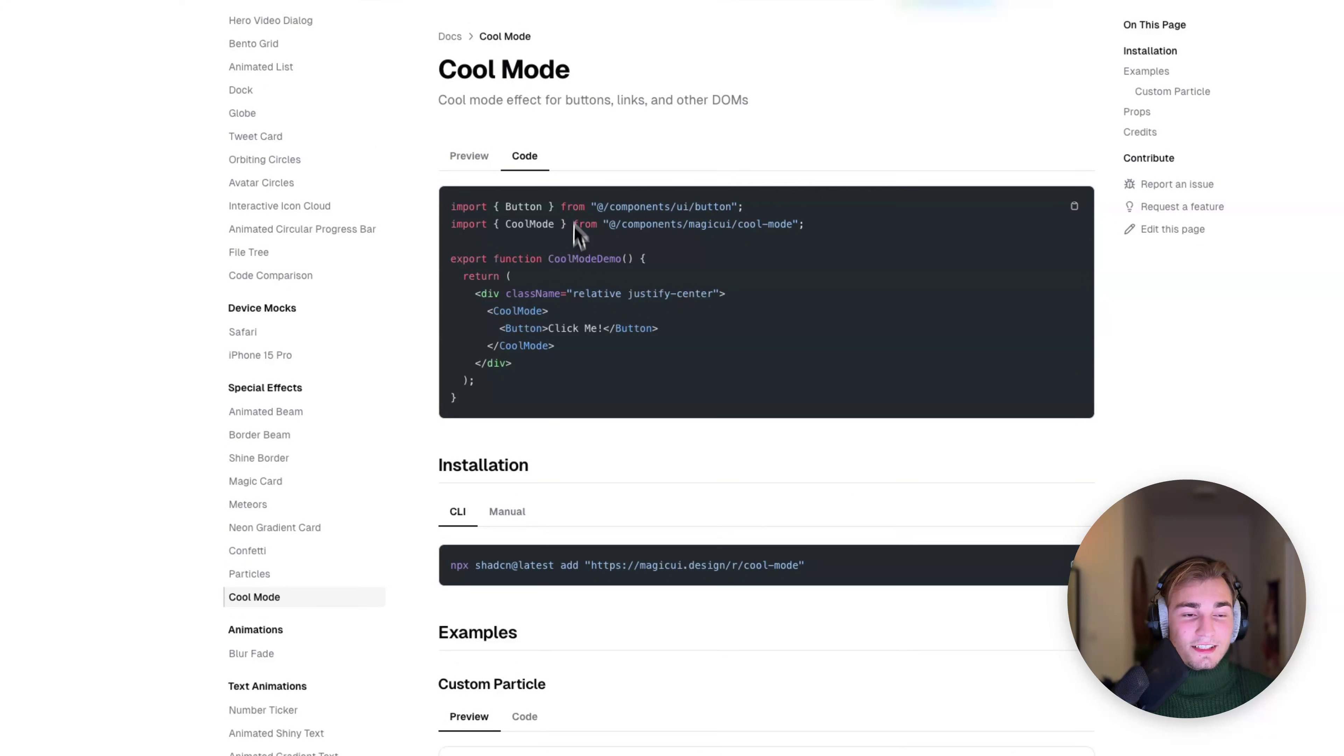
{"action": "left_click", "coordinate": [490, 168]}
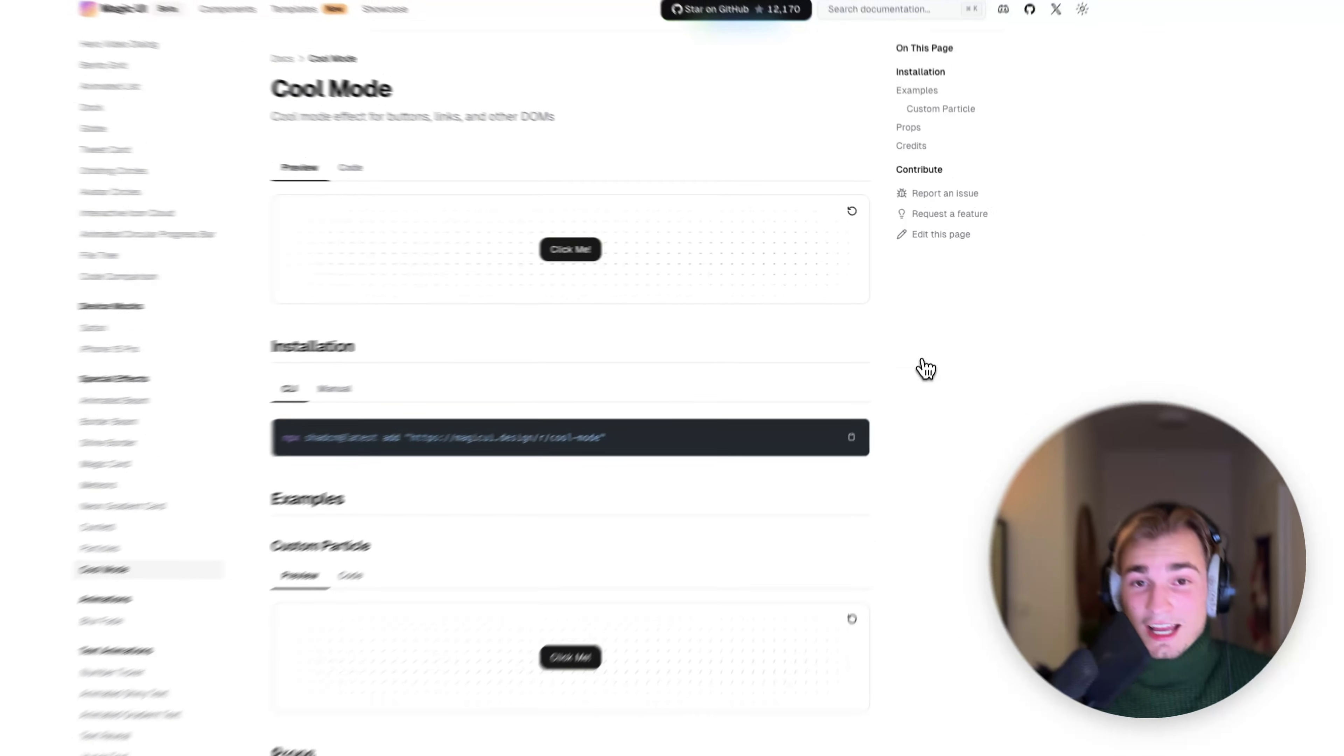
In VS Code, select the Vortex settings in page.tsx and go to Vortex's definition
{"action": "key", "text": "super+Tab"}
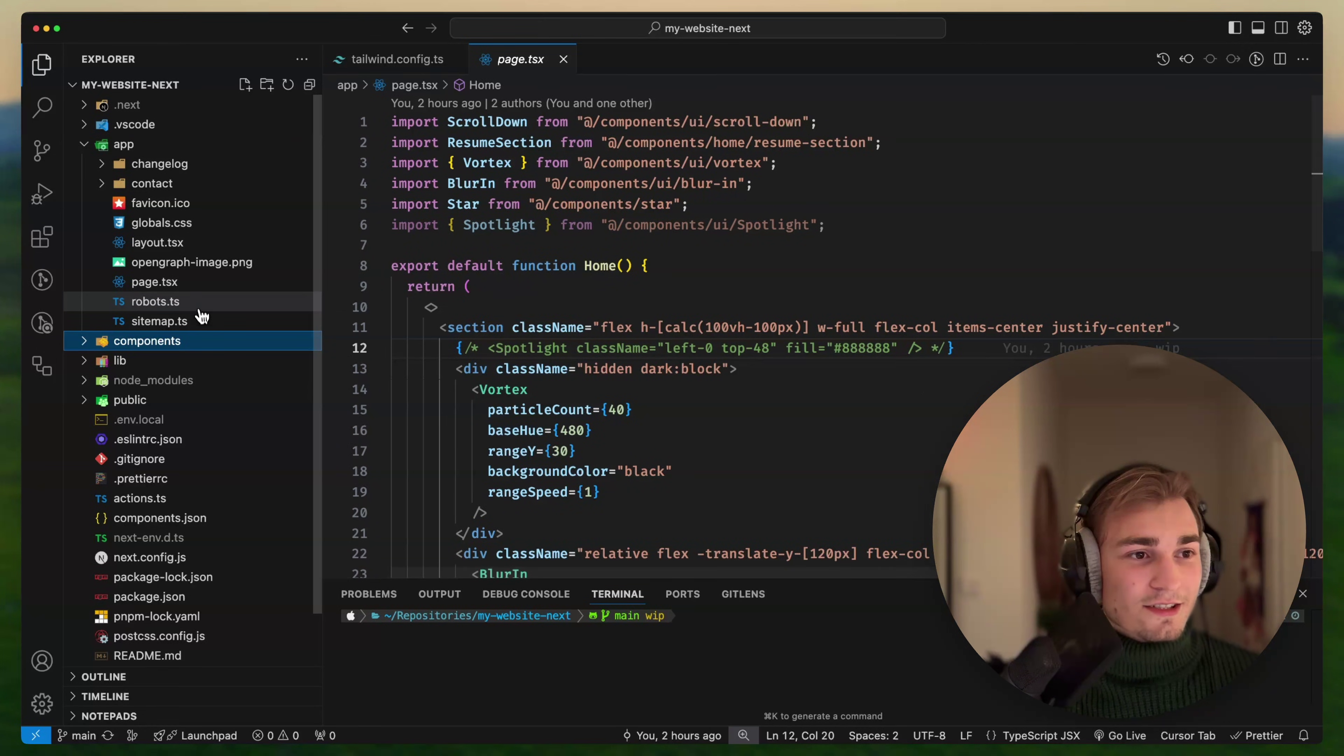
{"action": "scroll", "coordinate": [719, 316], "scroll_direction": "down", "scroll_amount": 3}
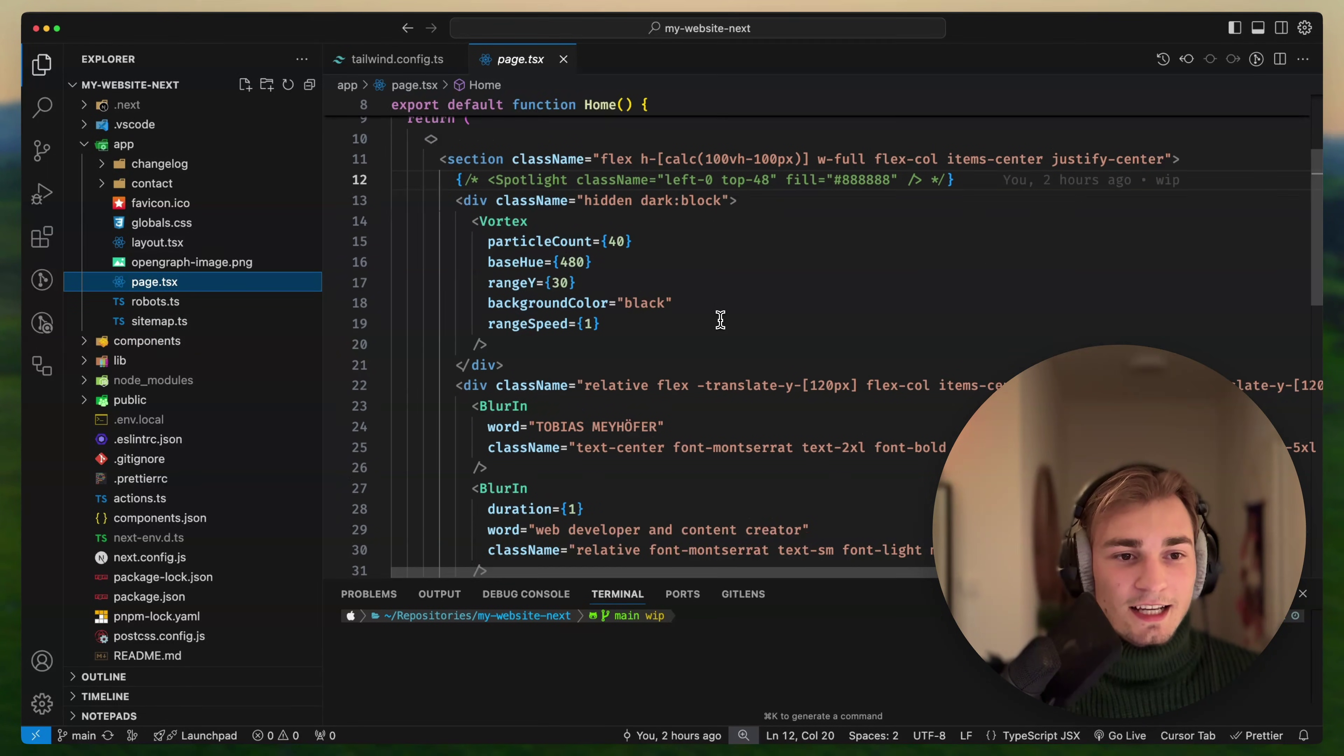
{"action": "scroll", "coordinate": [553, 318], "scroll_direction": "up", "scroll_amount": 2}
{"action": "left_click_drag", "start_coordinate": [480, 307], "coordinate": [543, 417]}
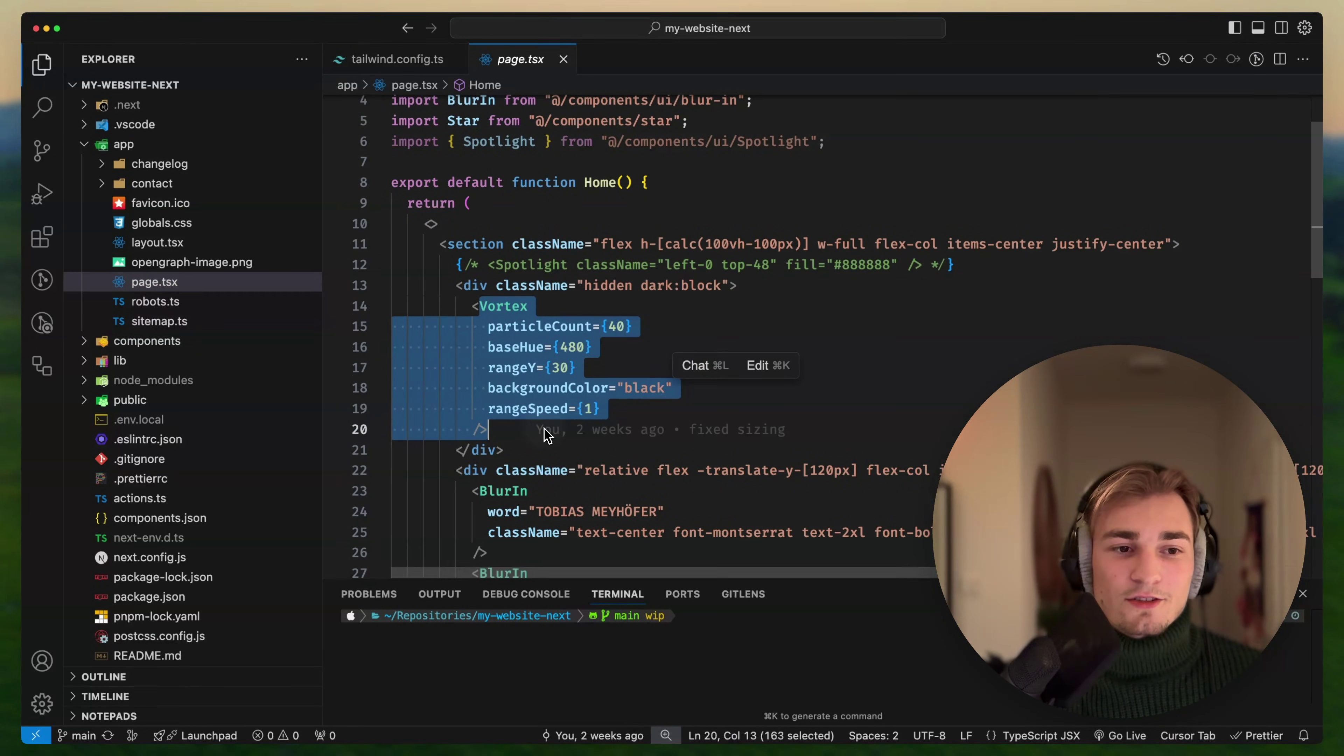
{"action": "left_click", "coordinate": [503, 306]}
{"action": "right_click", "coordinate": [503, 306]}
{"action": "left_click", "coordinate": [529, 316]}
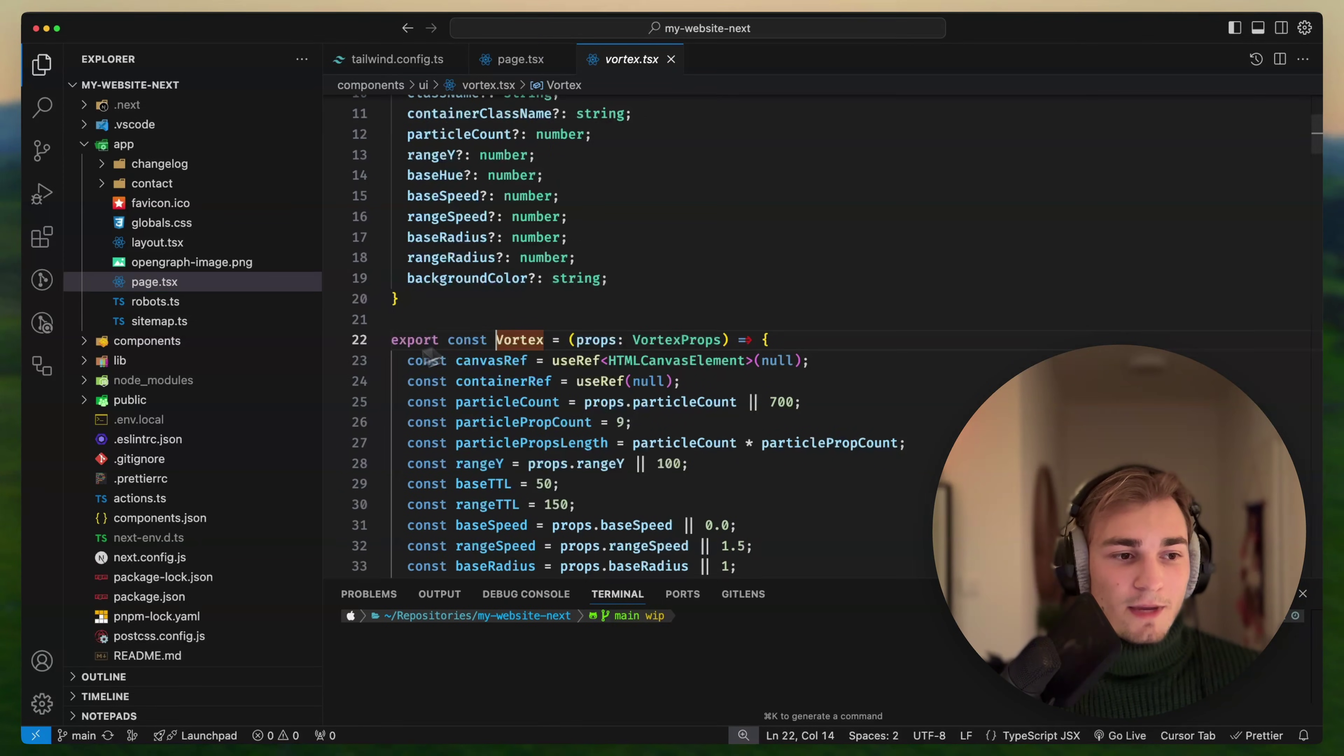
Scroll through vortex.tsx, then reopen page.tsx and reselect the Vortex block
{"action": "scroll", "coordinate": [222, 371], "scroll_direction": "up", "scroll_amount": 6}
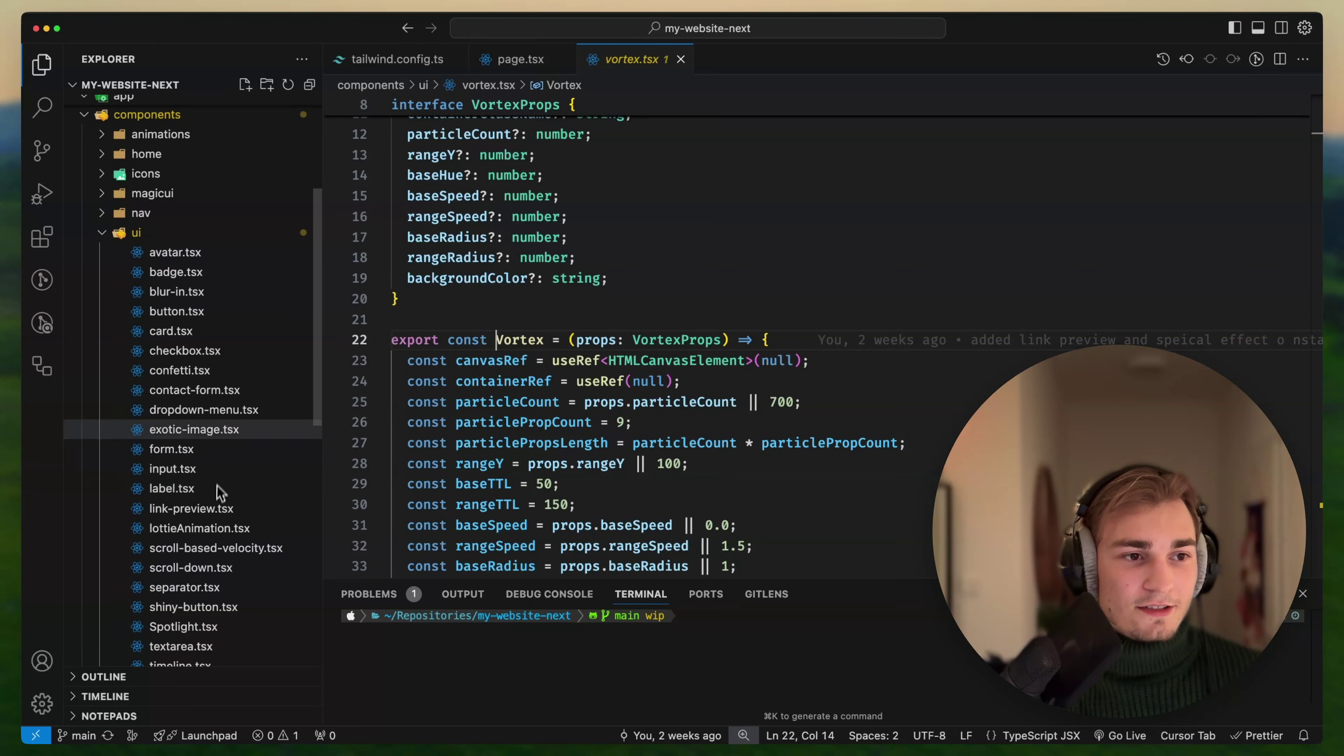
{"action": "scroll", "coordinate": [201, 239], "scroll_direction": "up", "scroll_amount": 3}
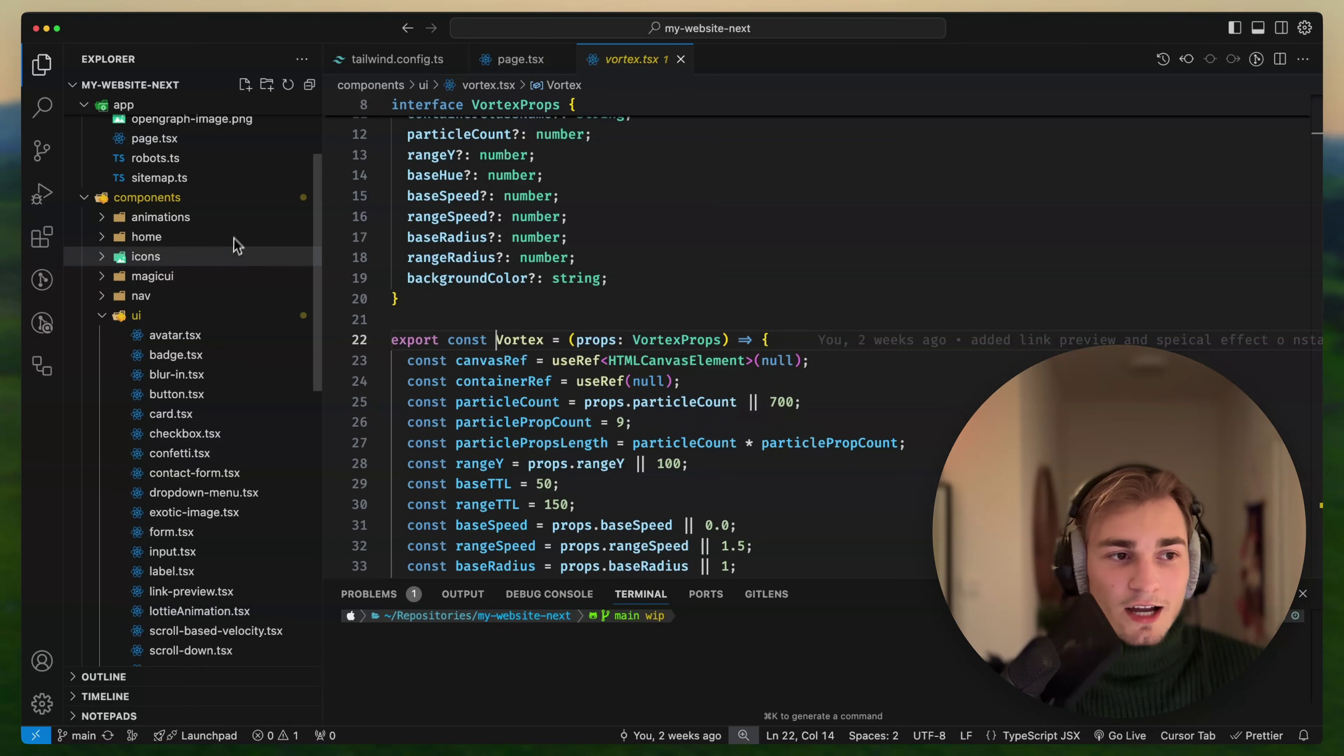
{"action": "scroll", "coordinate": [254, 318], "scroll_direction": "up", "scroll_amount": 5}
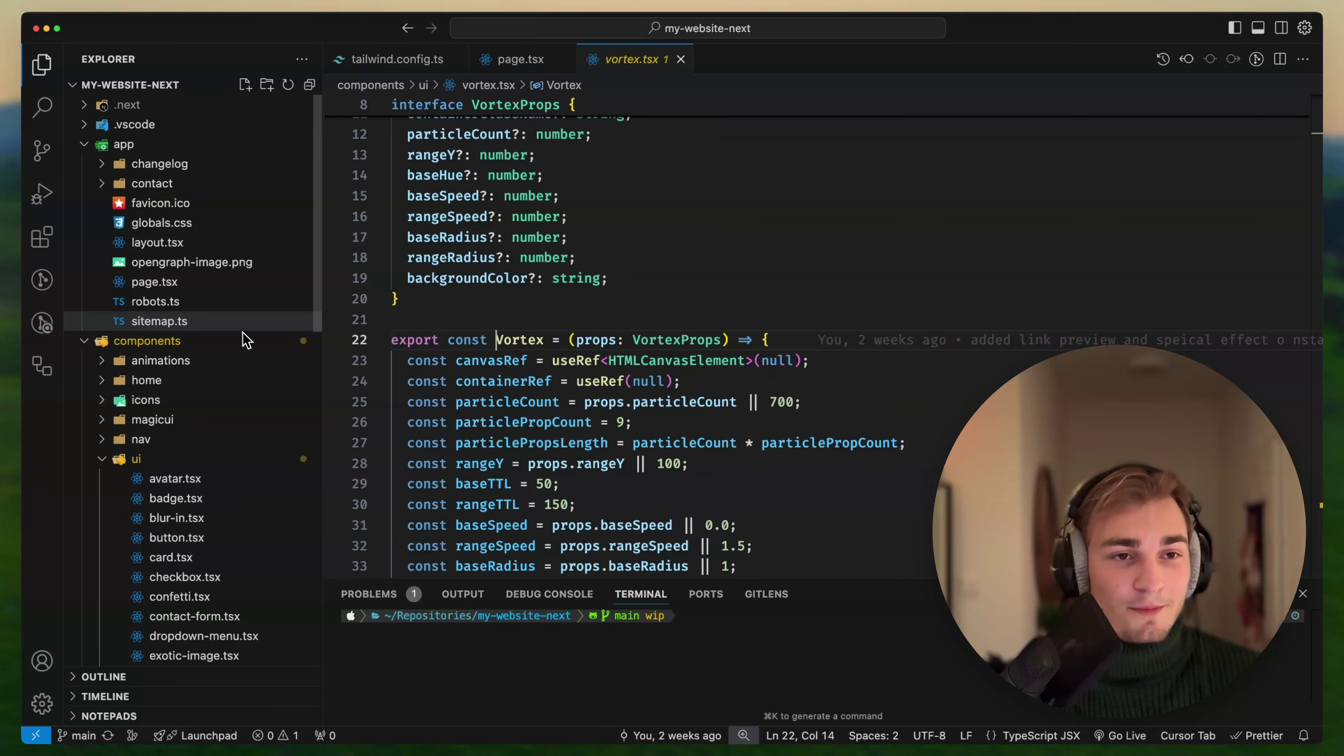
{"action": "left_click", "coordinate": [156, 294]}
{"action": "left_click_drag", "start_coordinate": [473, 307], "coordinate": [532, 435]}
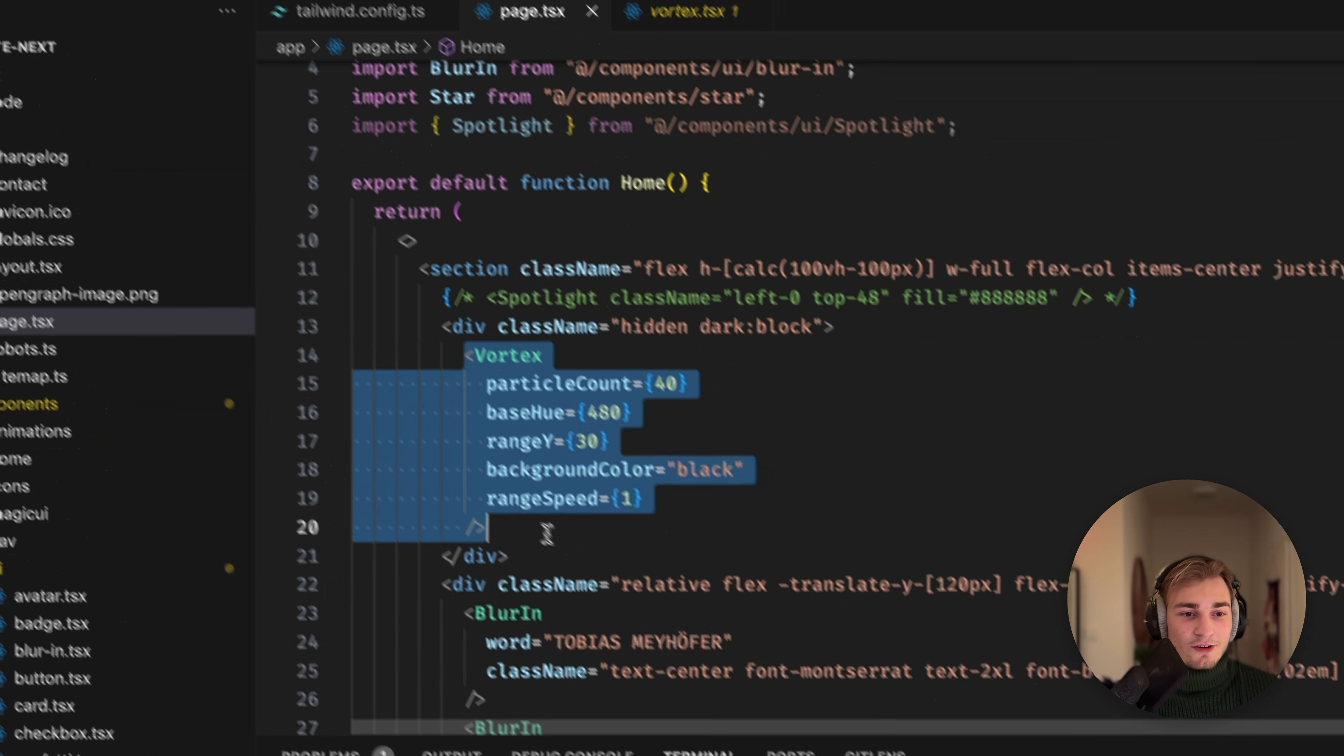
{"action": "left_click", "coordinate": [547, 534]}
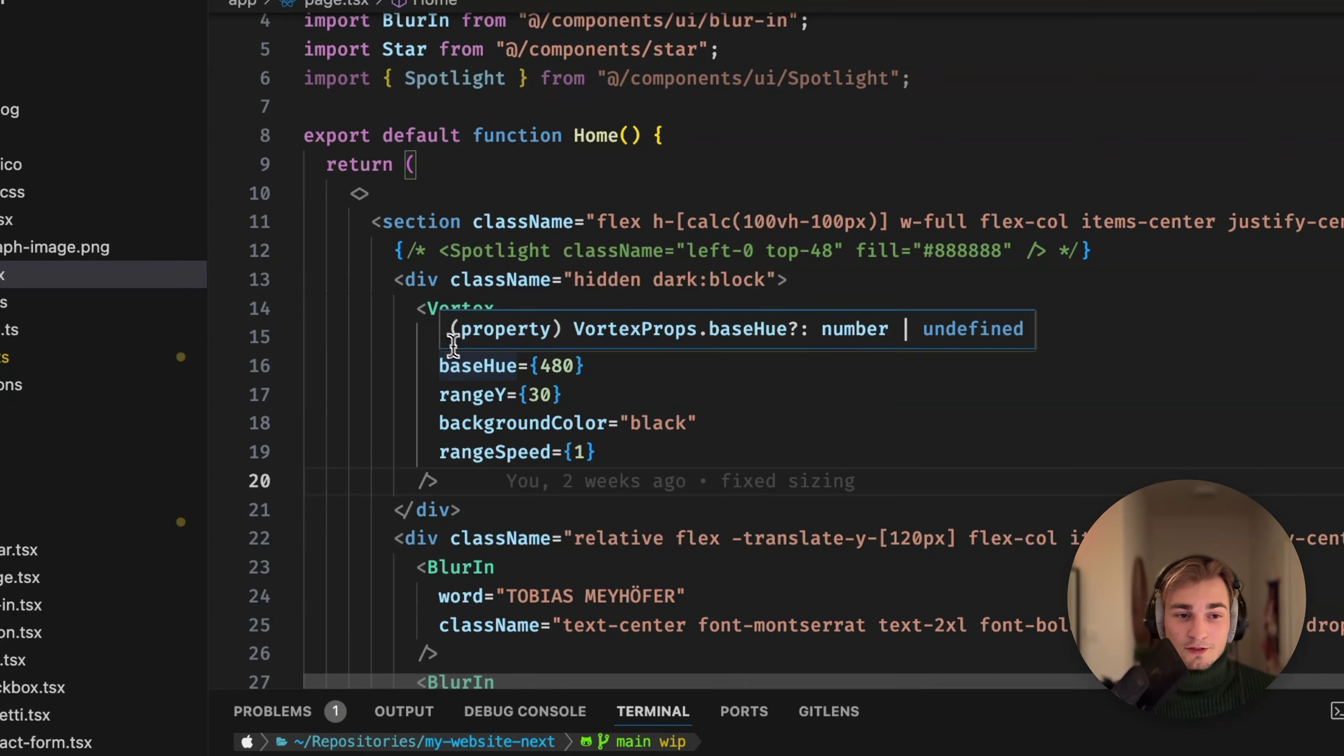
Highlight the baseHue 480 and backgroundColor black settings, then move to the BlurIn heading code
{"action": "left_click", "coordinate": [671, 363]}
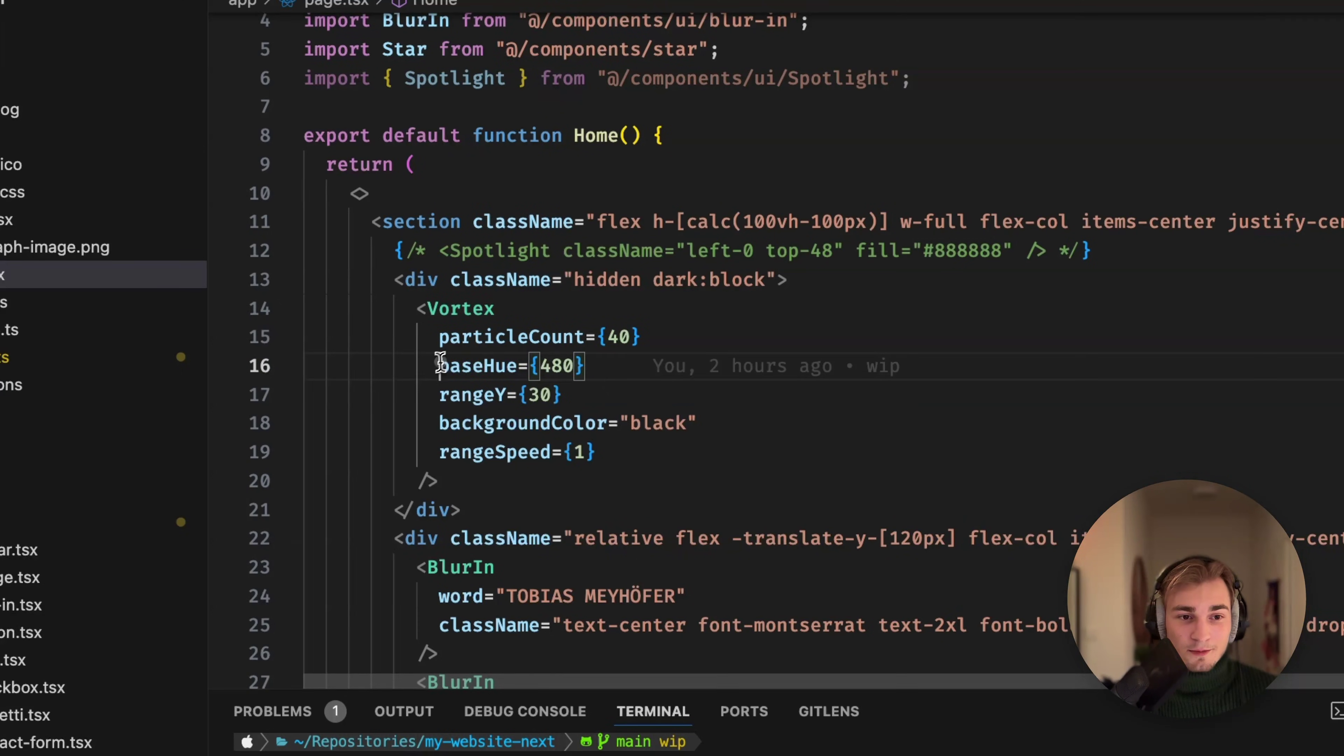
{"action": "left_click", "coordinate": [582, 371]}
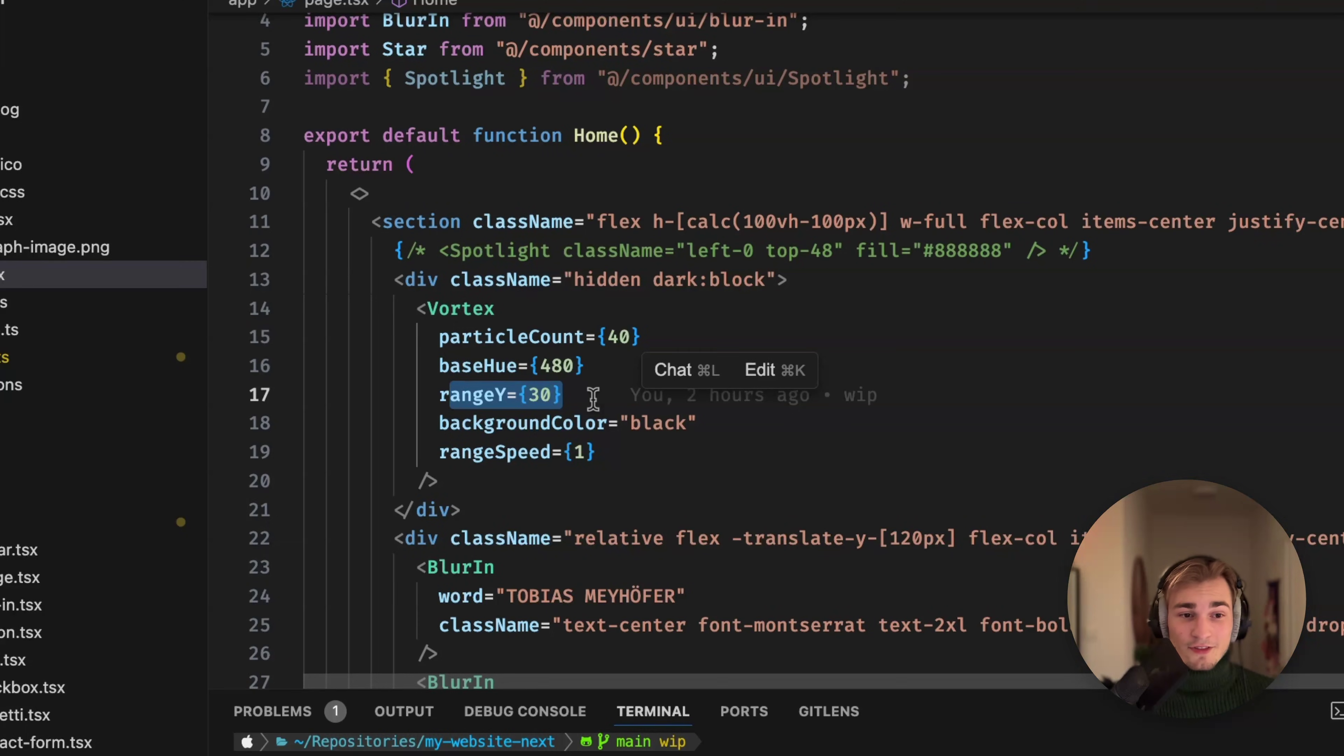
{"action": "left_click_drag", "start_coordinate": [715, 423], "coordinate": [445, 426]}
{"action": "left_click", "coordinate": [803, 437]}
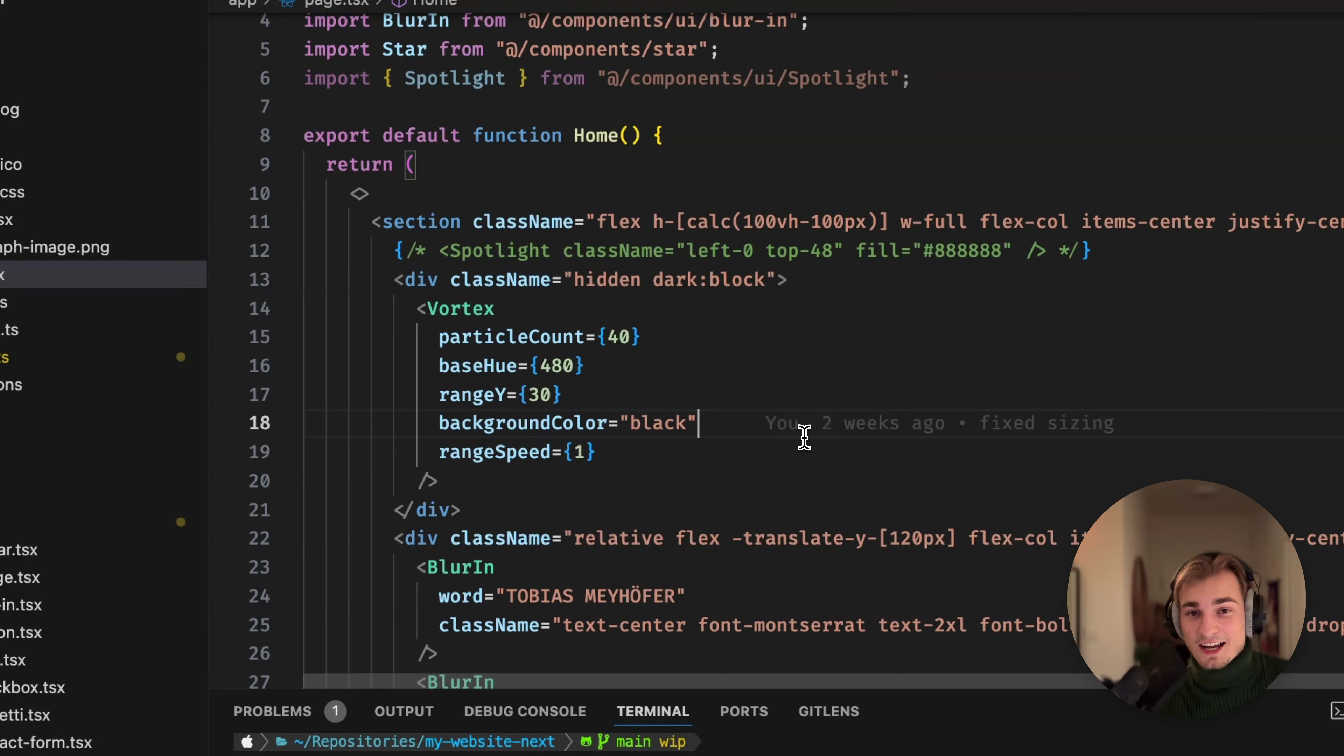
{"action": "mouse_move", "coordinate": [804, 439]}
{"action": "scroll", "coordinate": [804, 439], "scroll_direction": "down", "scroll_amount": 3}
{"action": "left_click", "coordinate": [742, 309]}
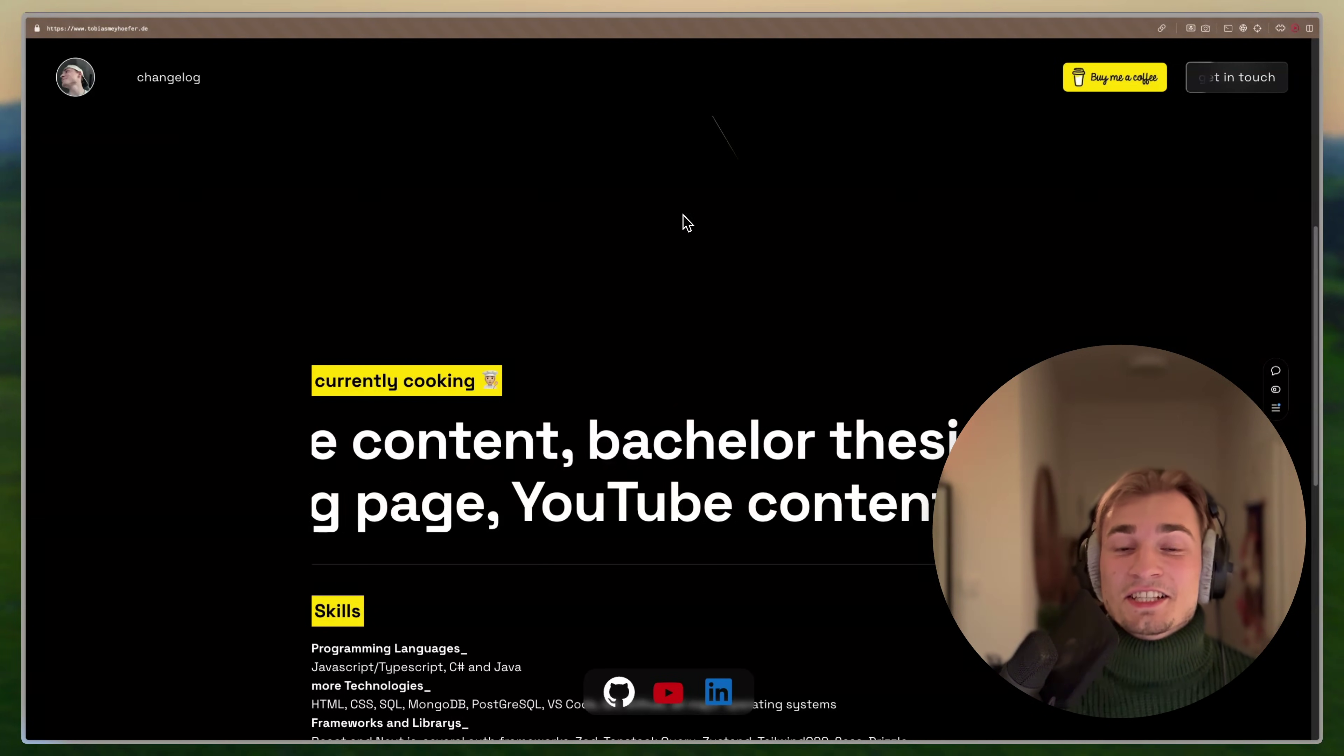
{"action": "scroll", "coordinate": [668, 254], "scroll_direction": "up", "scroll_amount": 5}
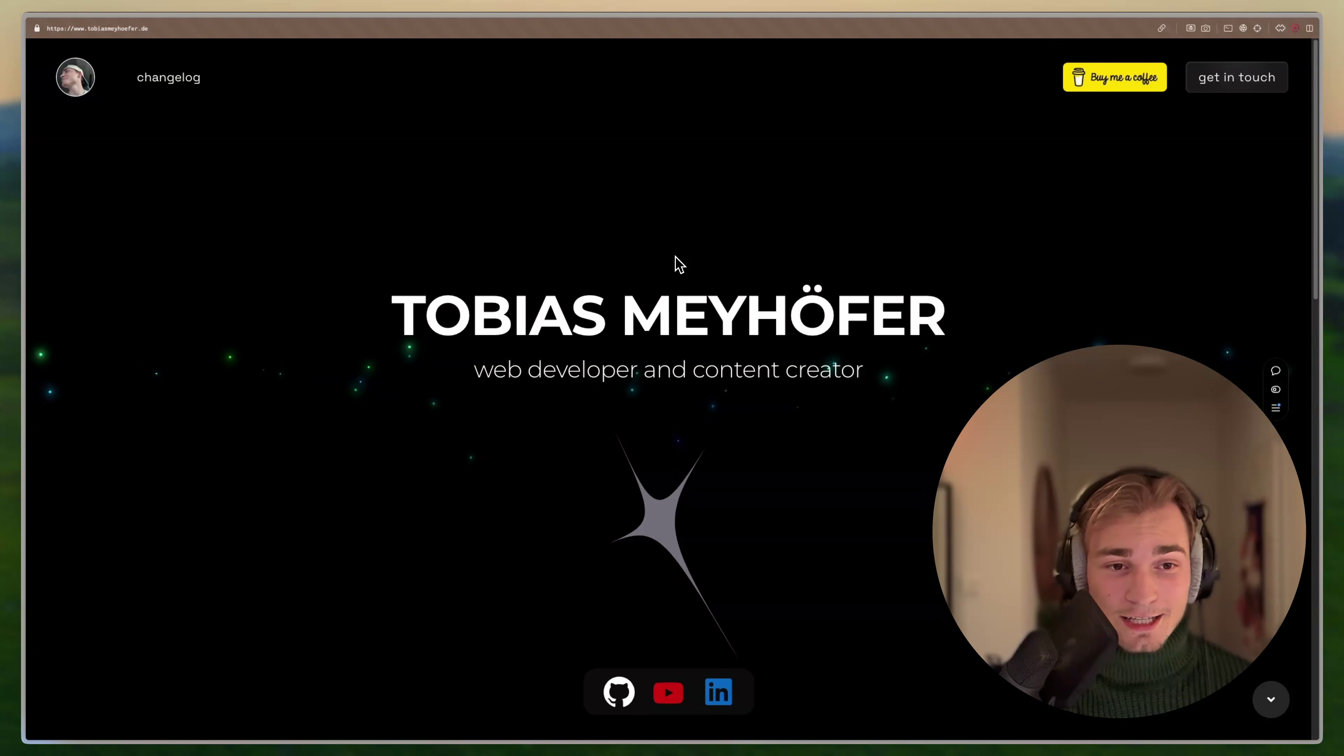
{"action": "left_click_drag", "start_coordinate": [512, 318], "coordinate": [727, 349]}
{"action": "left_click", "coordinate": [728, 352]}
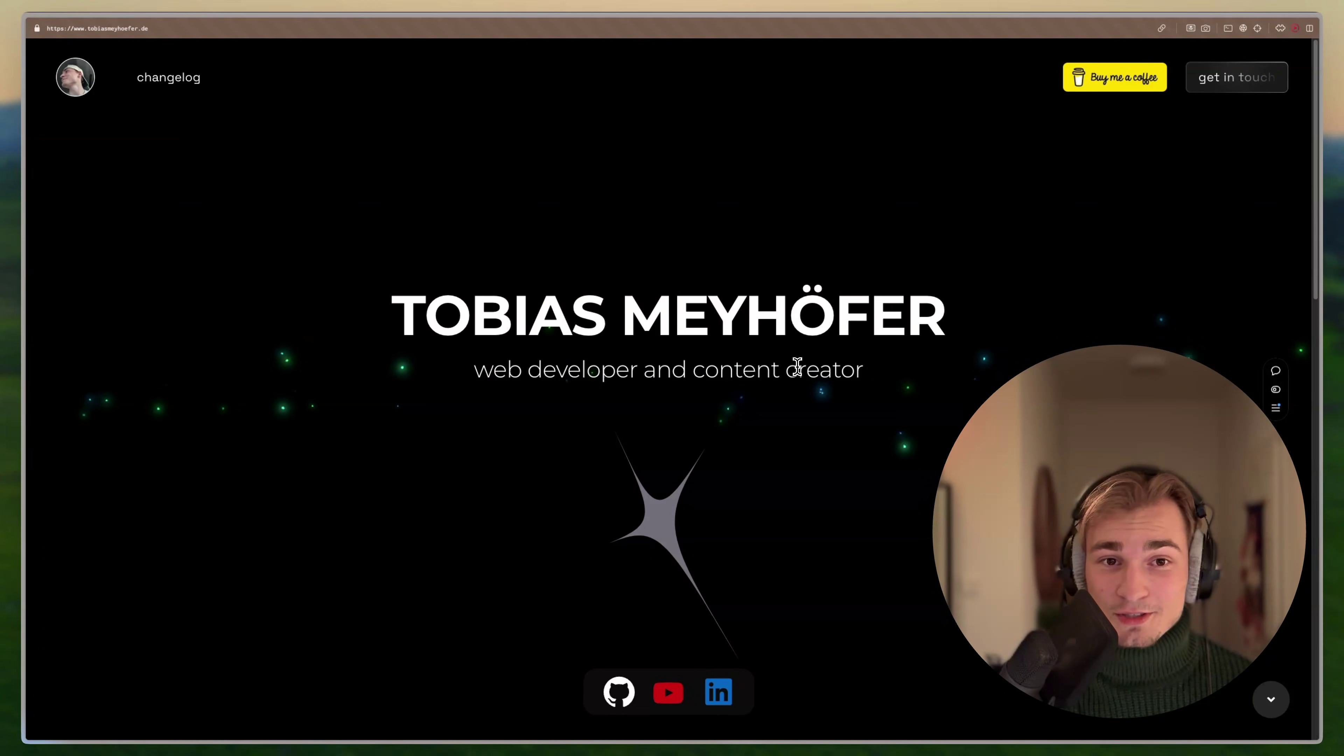